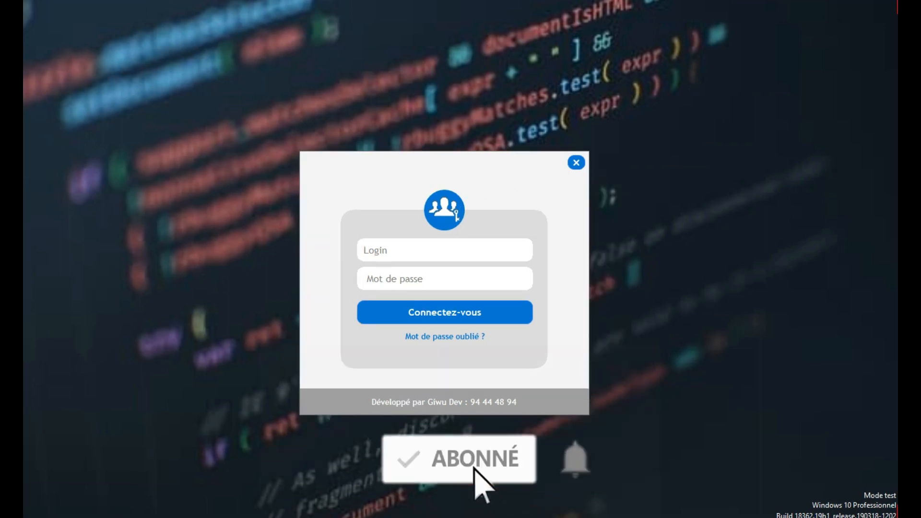
- Sign in to Giwu Dev with the user login and account password
text(giwu)
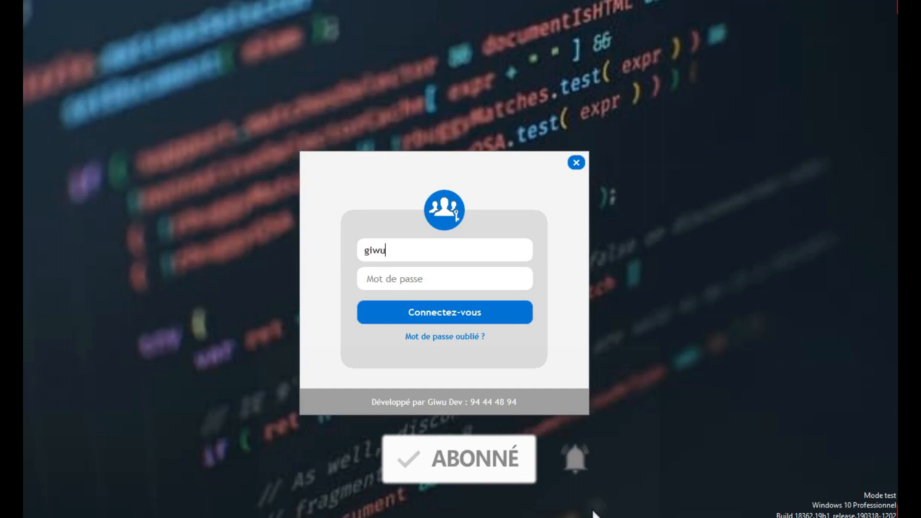
key(Tab)
text(***)
key(Return)
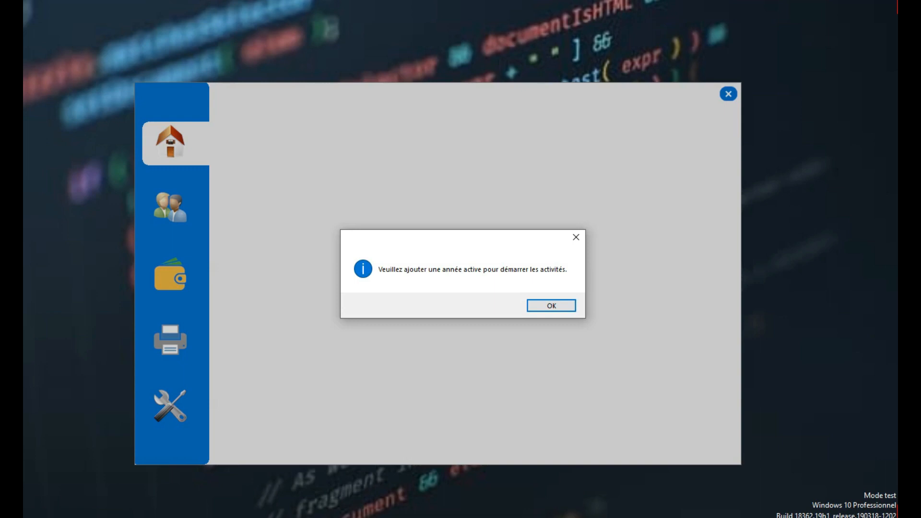
- Start a new contribution year labelled 2021-2022 beginning 01/01/2022
click(551, 305)
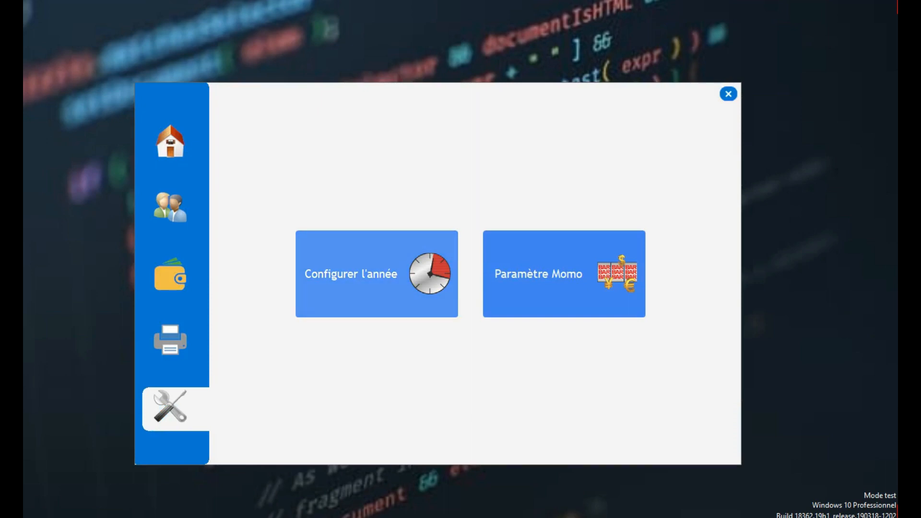
click(376, 274)
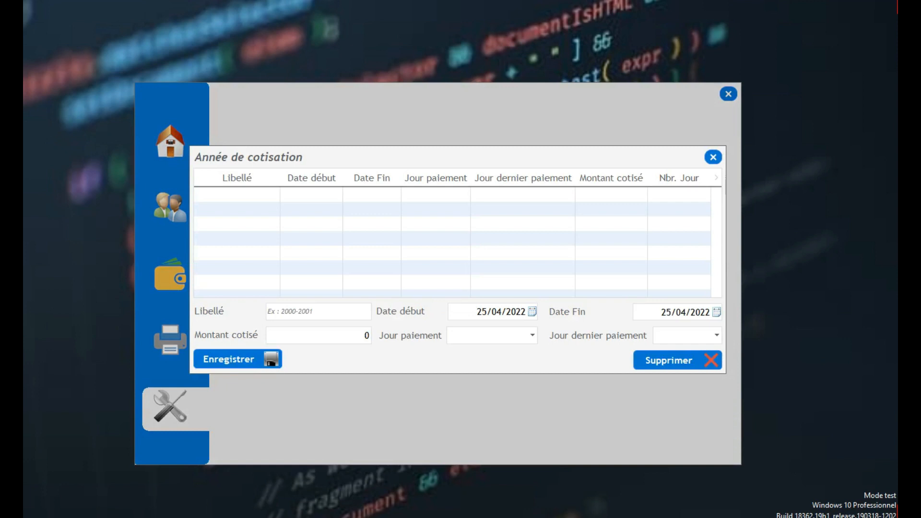
click(318, 312)
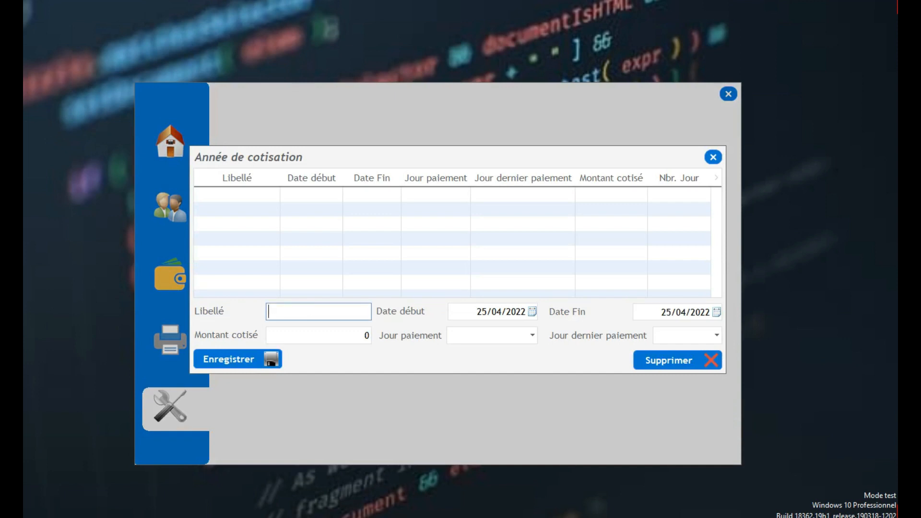
text(2021-2022)
click(532, 311)
click(490, 327)
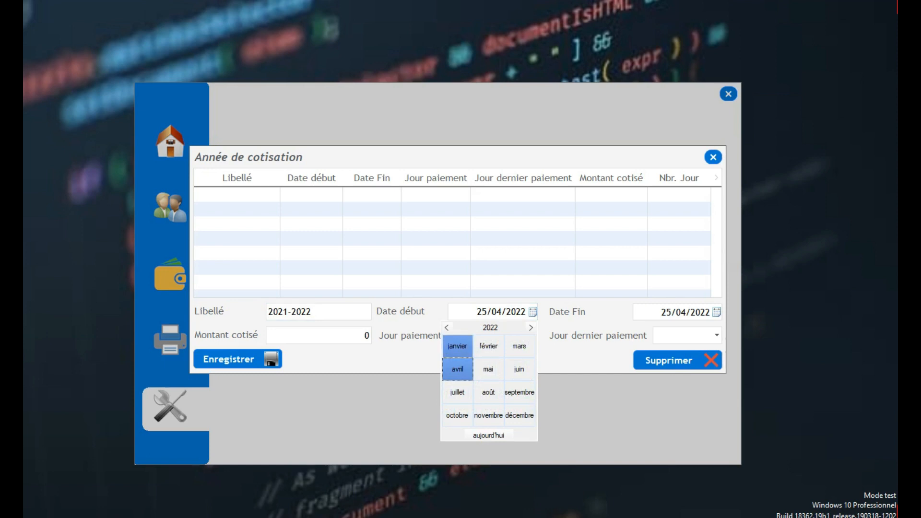
click(458, 346)
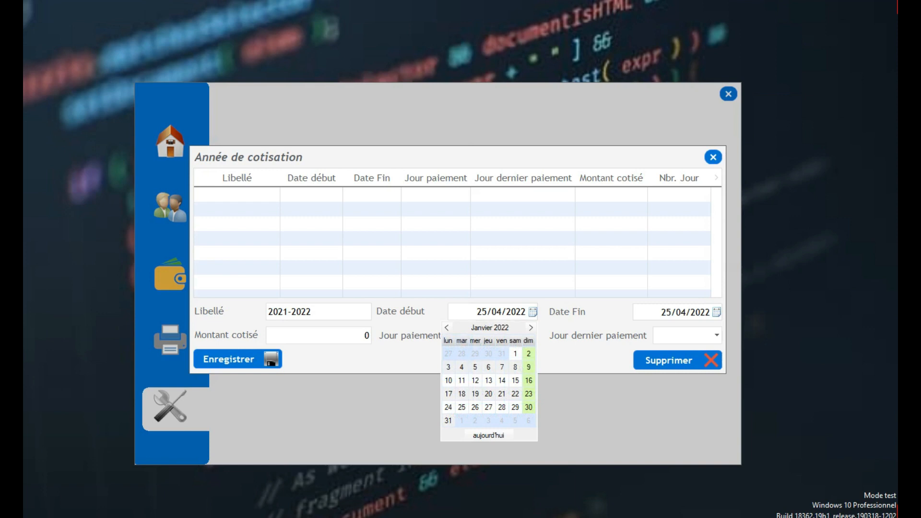
click(515, 353)
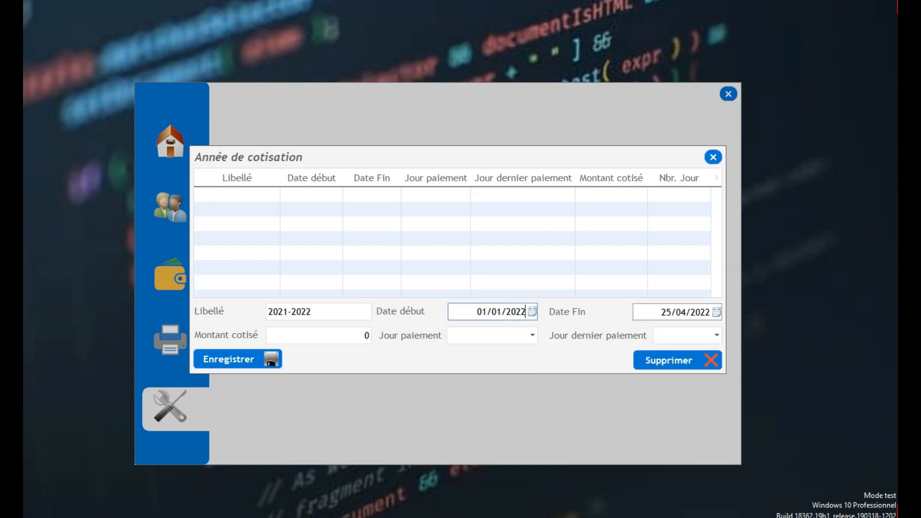
- Set end date 31/12/2022, amount 2 000, payment day Mercredi, last payment day Samedi
click(716, 312)
click(674, 327)
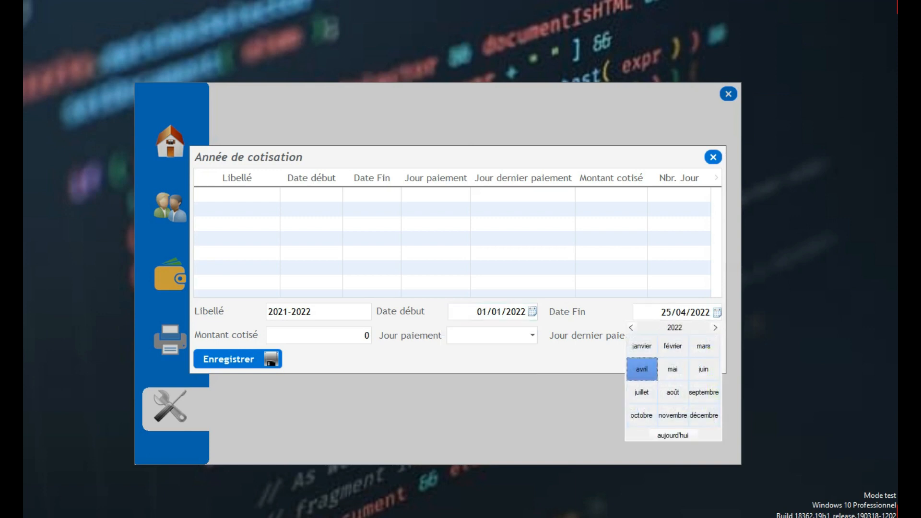
click(703, 415)
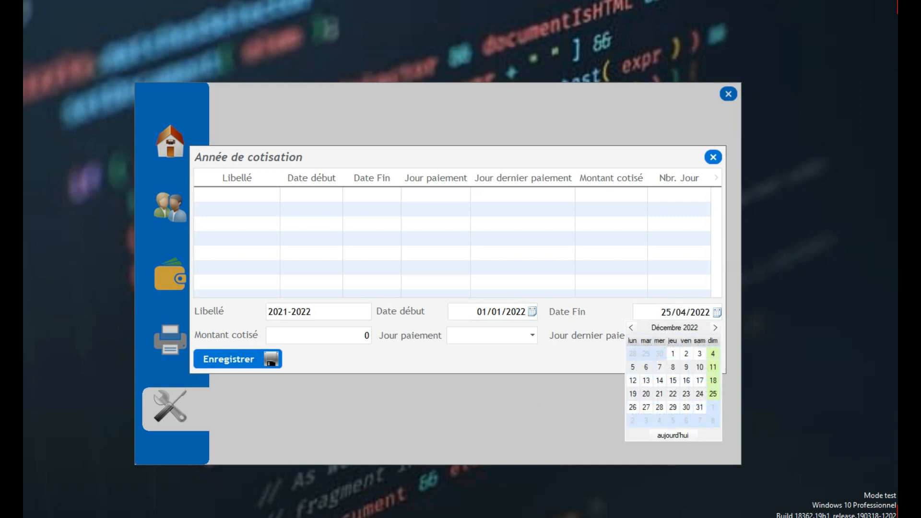
click(699, 406)
key(Tab)
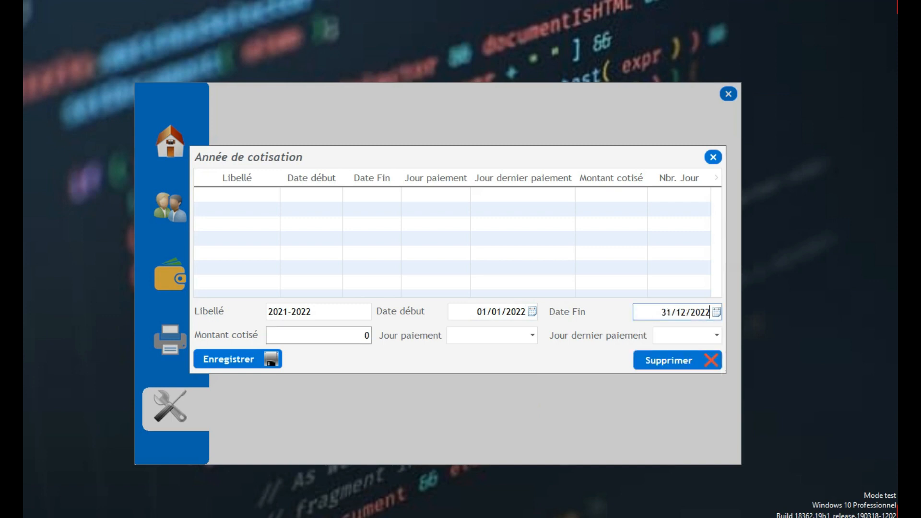
text(2000)
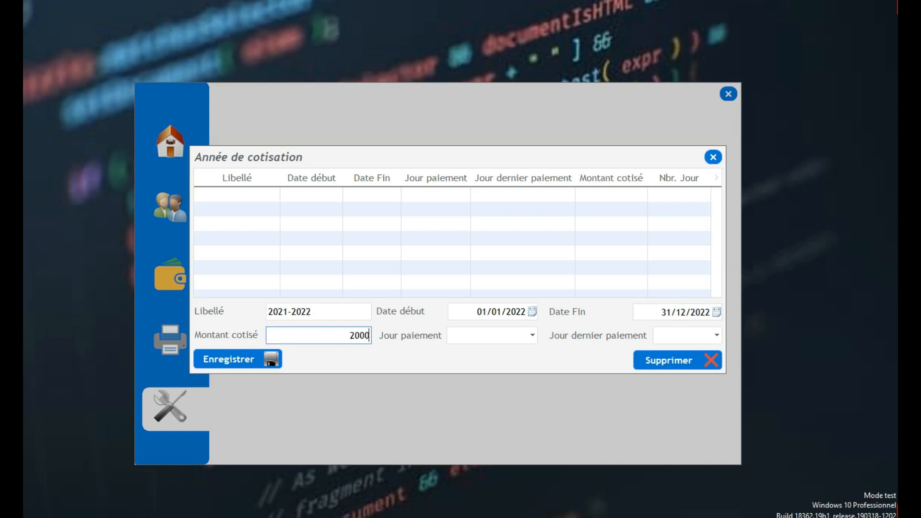
click(532, 335)
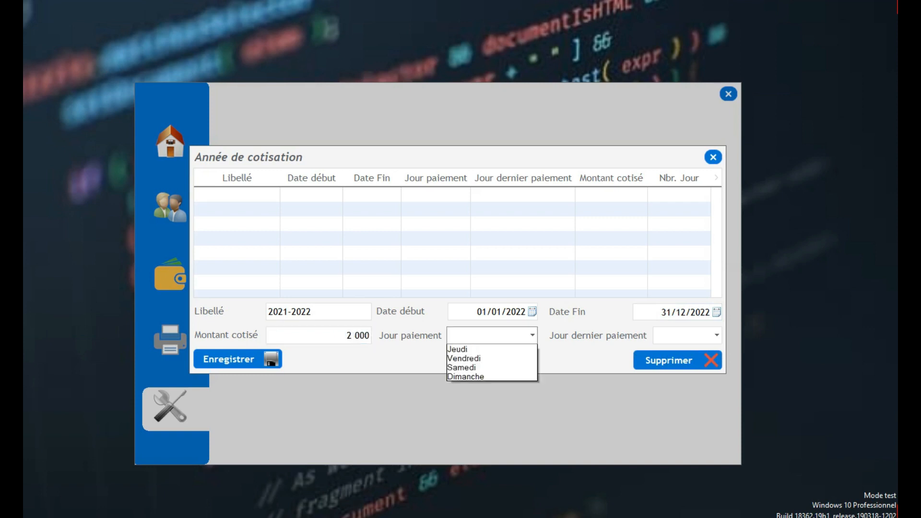
click(463, 368)
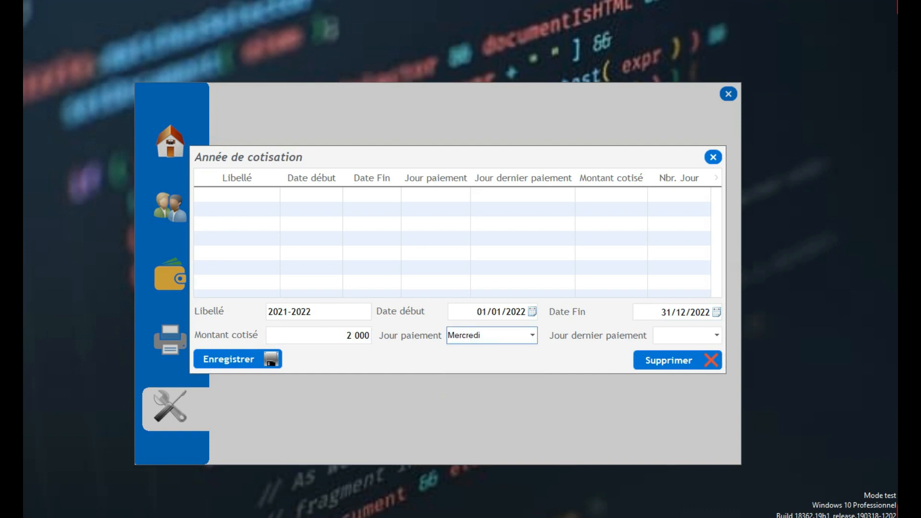
click(717, 335)
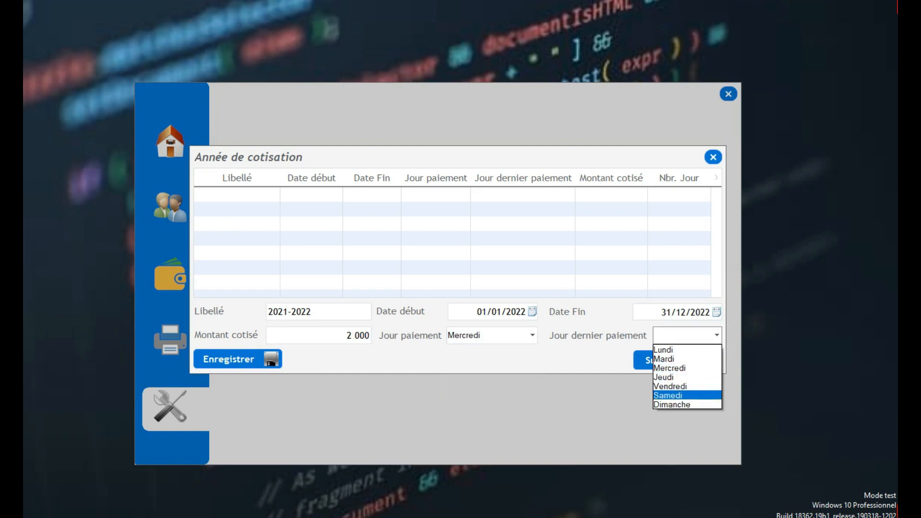
click(668, 395)
- Save the 2021-2022 year, re-select and save it again, then close the year dialog
click(271, 359)
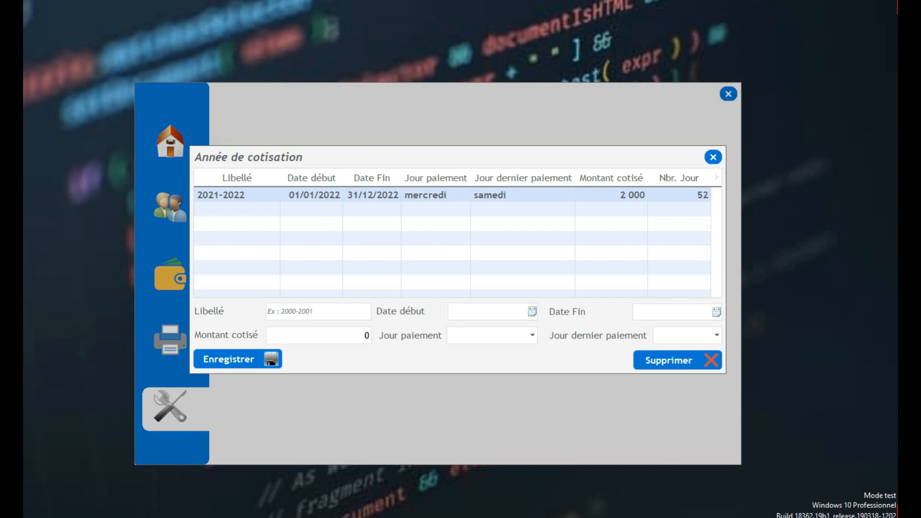
click(436, 196)
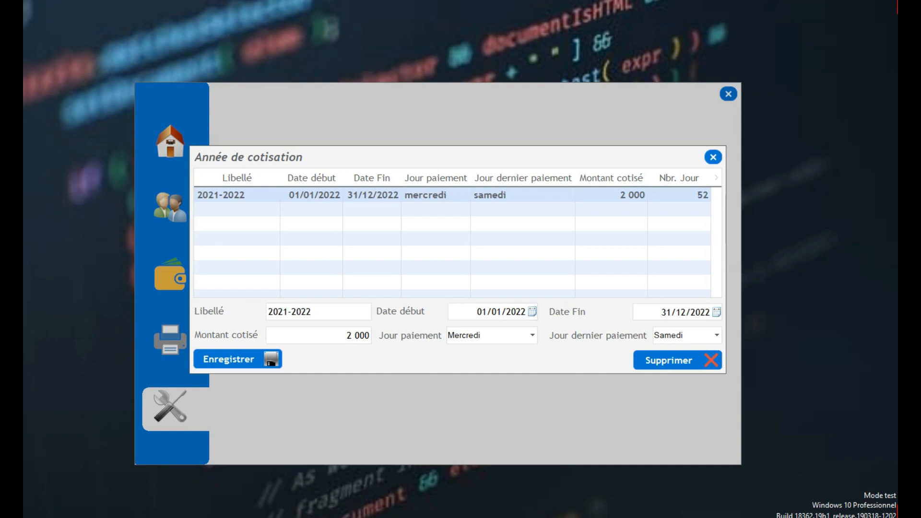
click(237, 359)
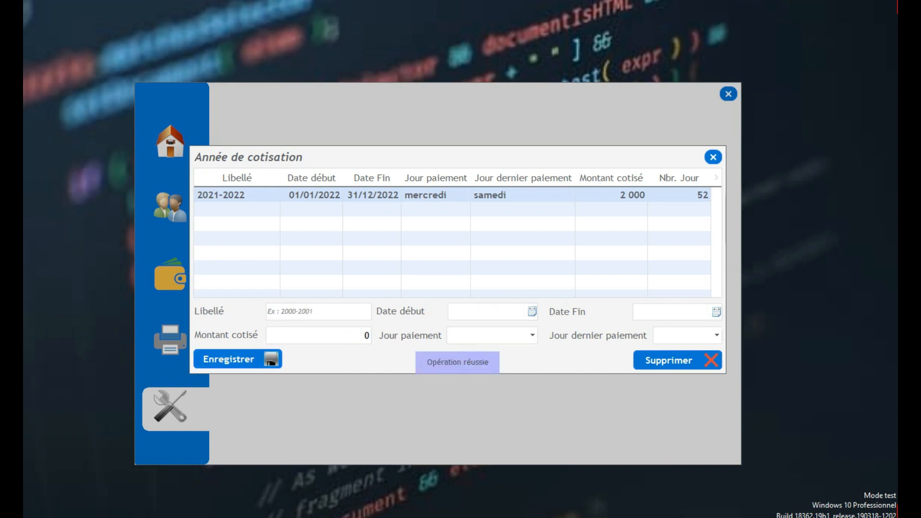
click(713, 156)
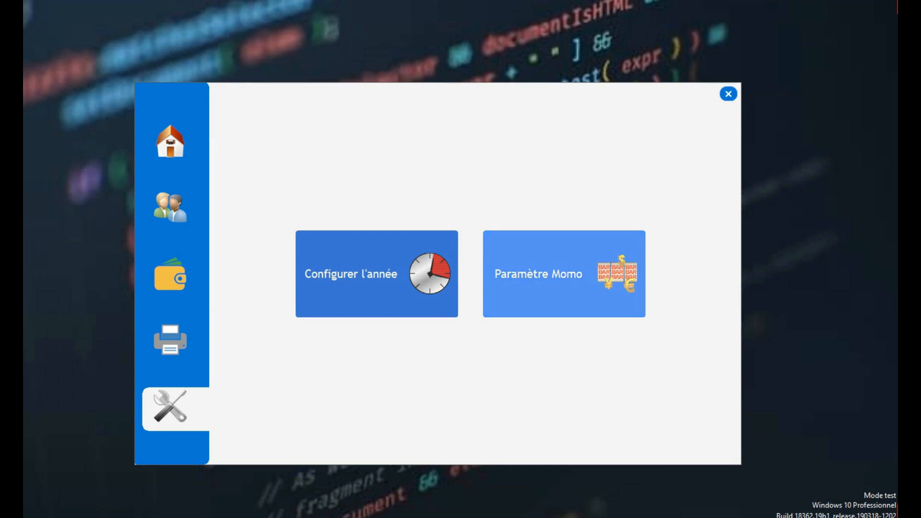
- In Momo fee settings, enter a 19 000 to 500 000 bracket with a 6 500 withdrawal fee
click(534, 294)
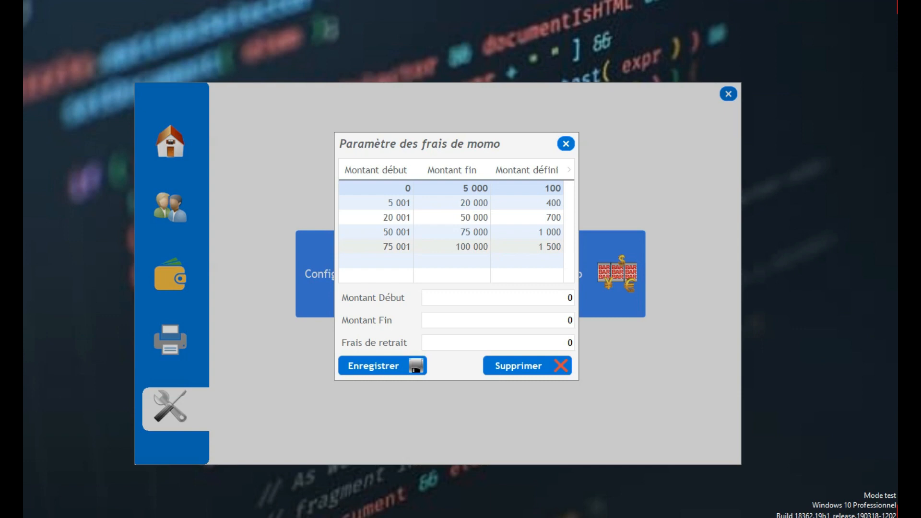
click(498, 297)
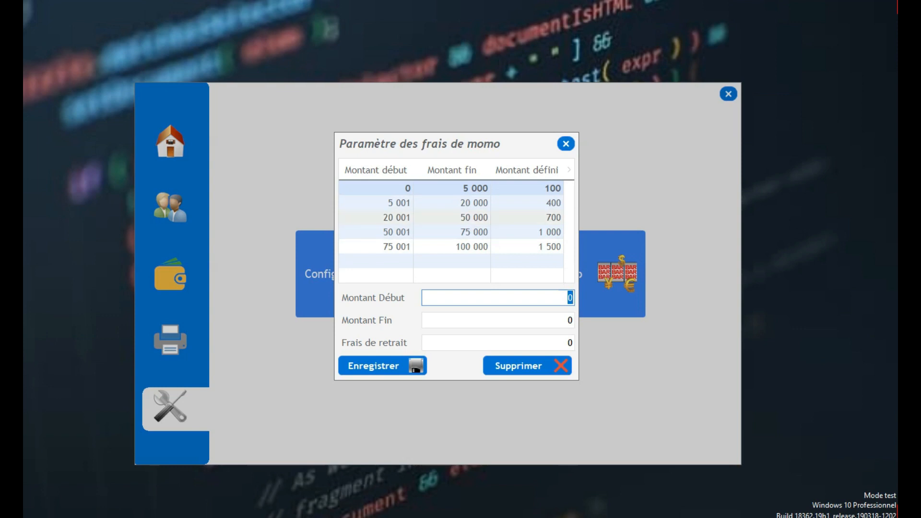
click(567, 297)
key(Delete)
text(19000)
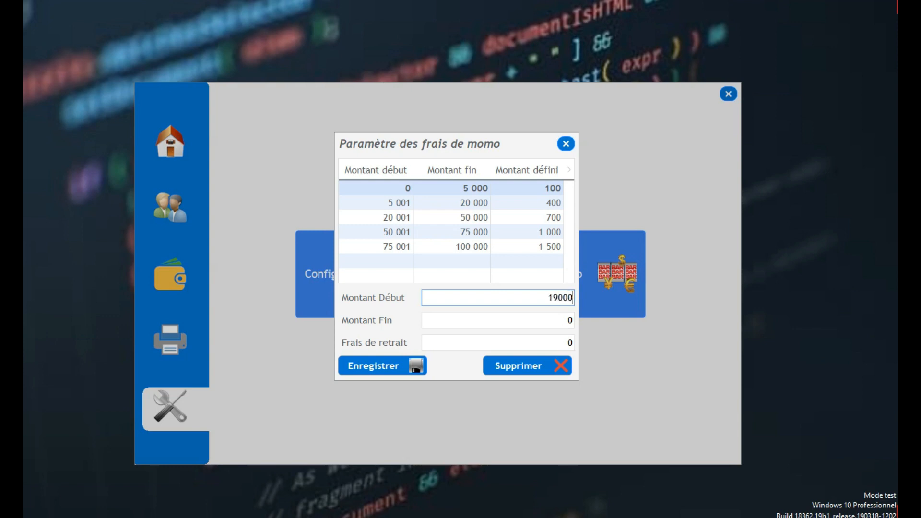
key(Tab)
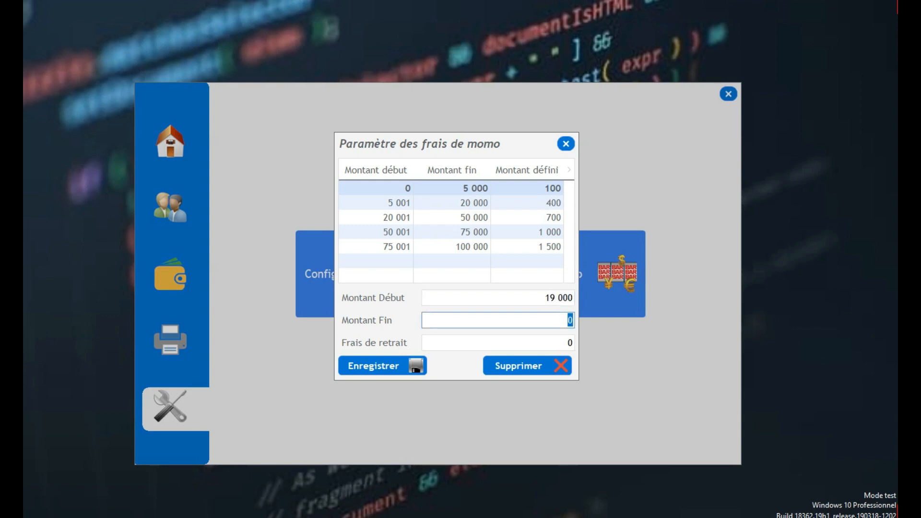
text(500000)
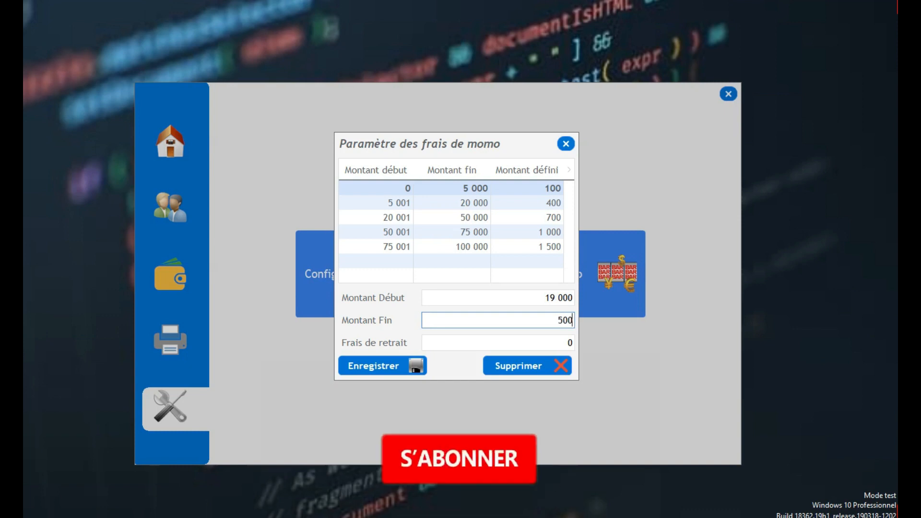
key(Tab)
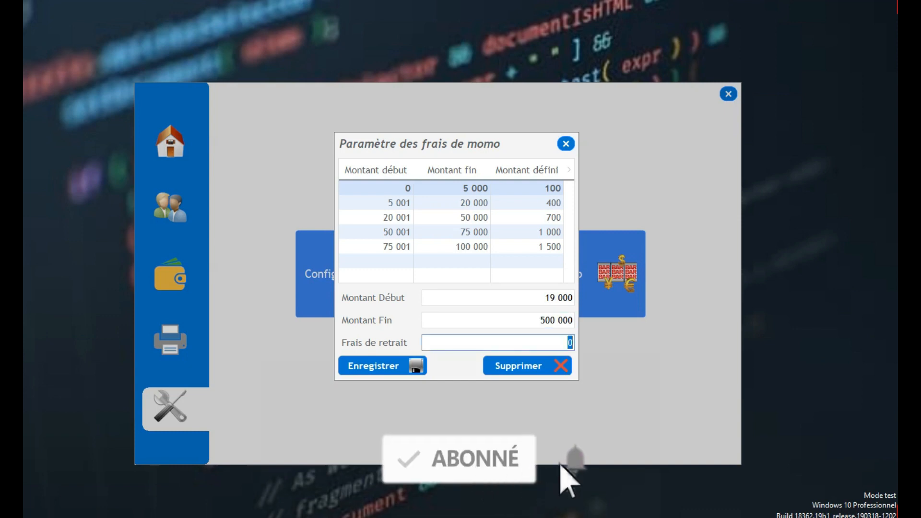
text(6500)
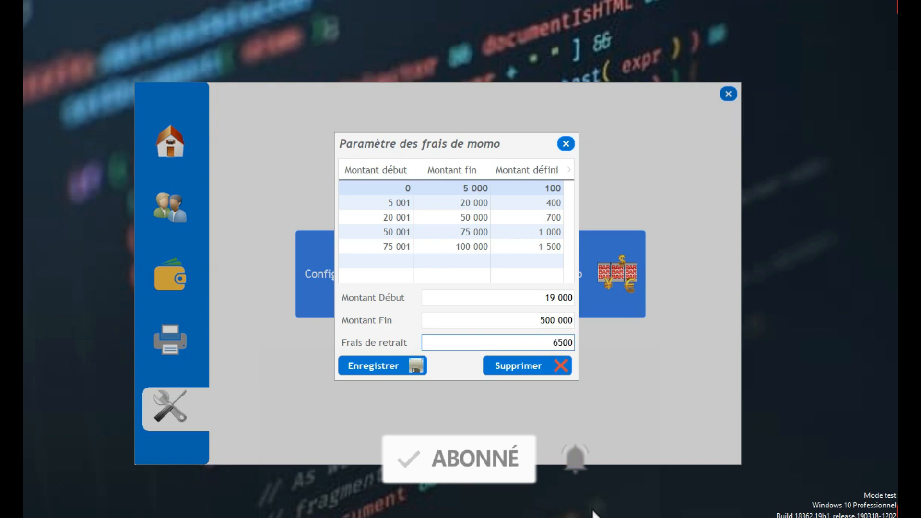
key(Return)
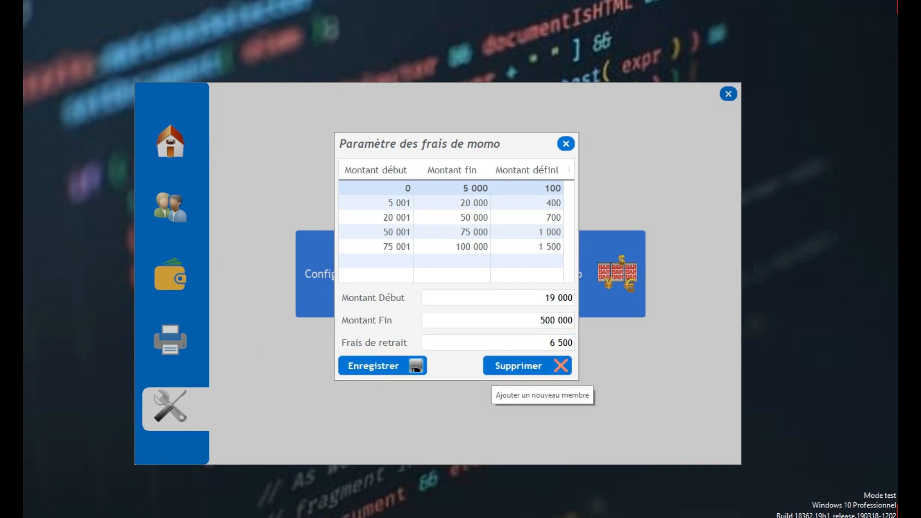
- Correct the start amount to 100 001 and save the 100 001–500 000 fee bracket
click(499, 297)
text(100 00)
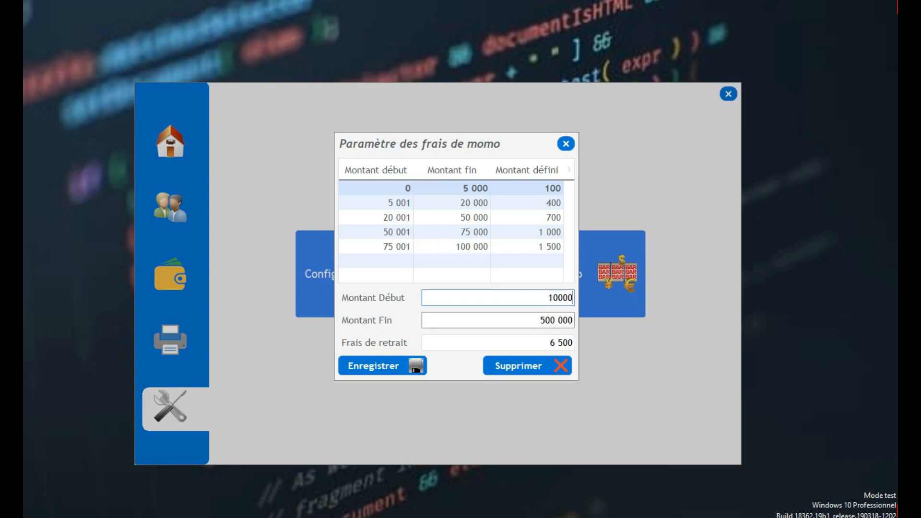
text(0)
click(508, 321)
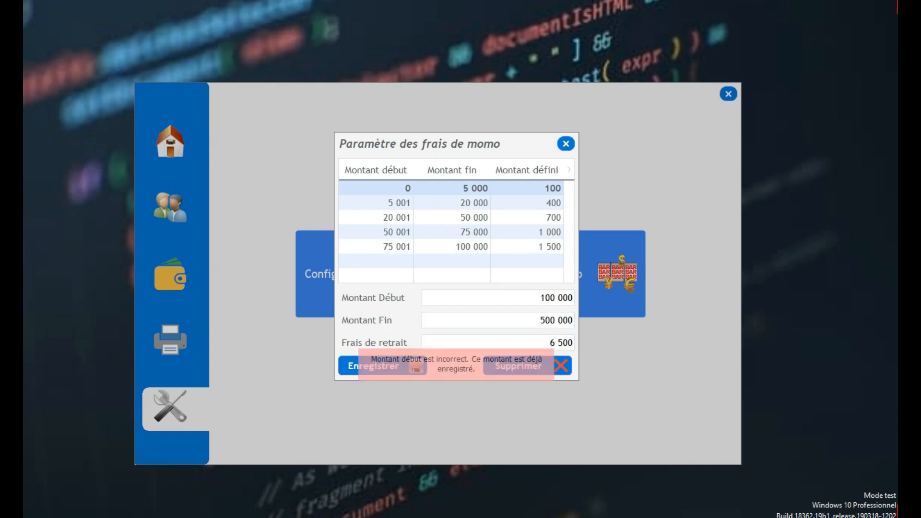
click(568, 298)
click(568, 297)
drag(568, 297, 574, 298)
text(1)
click(414, 366)
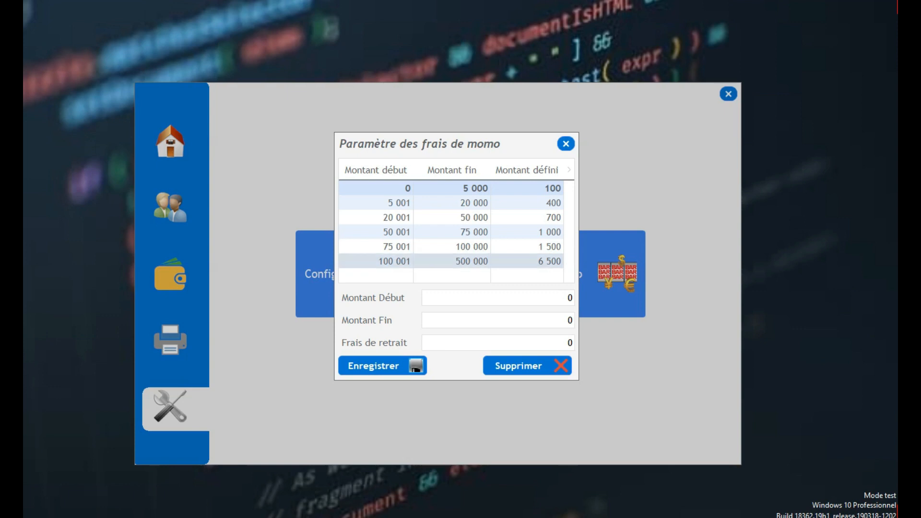
- Delete the 100 001 fee bracket and close the Momo fee settings
click(451, 261)
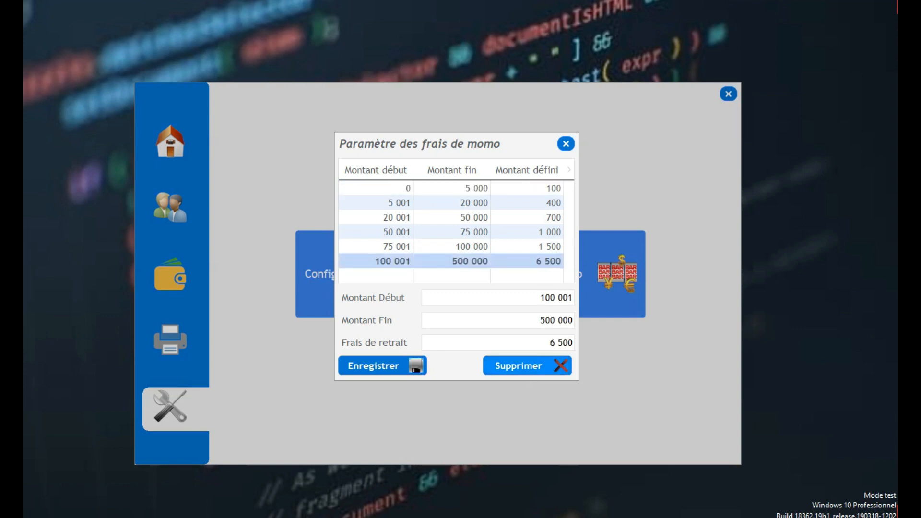
click(560, 365)
key(Return)
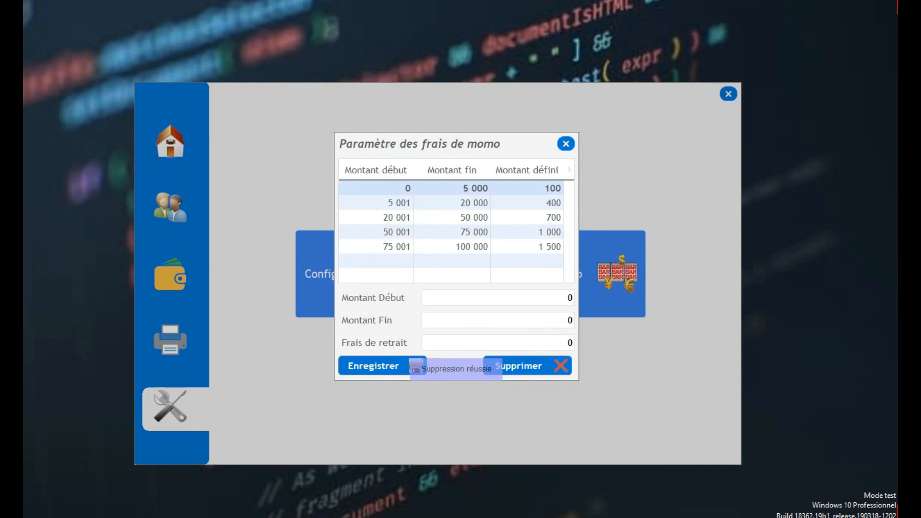
key(Escape)
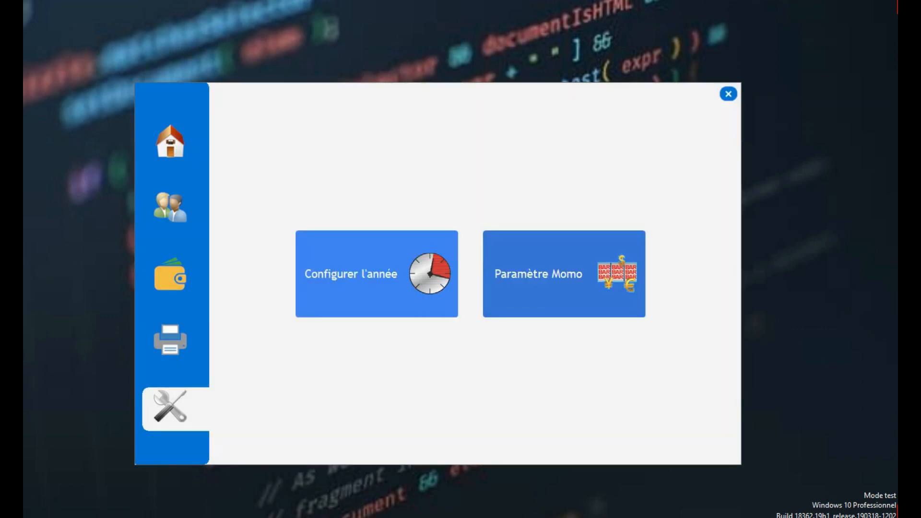
- Activate year 2021-2022 on the dashboard, keeping the 27 April 2022 week, then show the members list
click(171, 143)
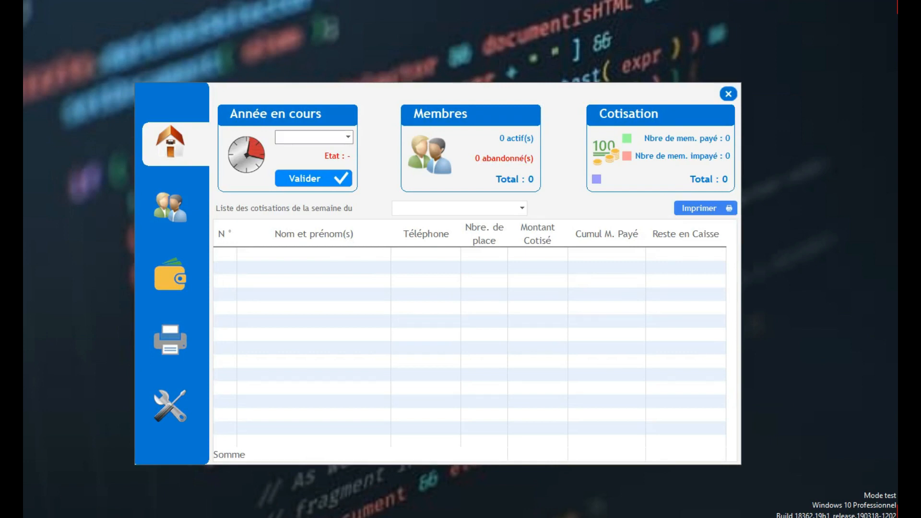
click(348, 137)
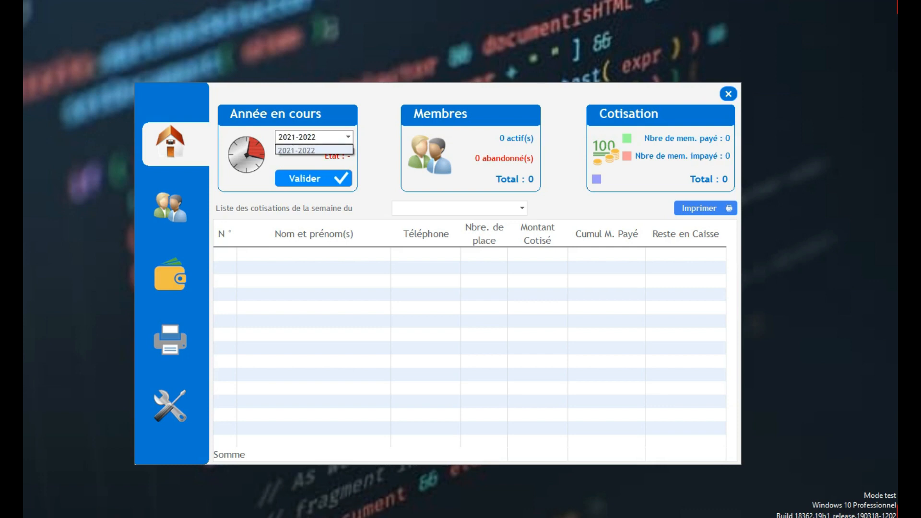
click(313, 150)
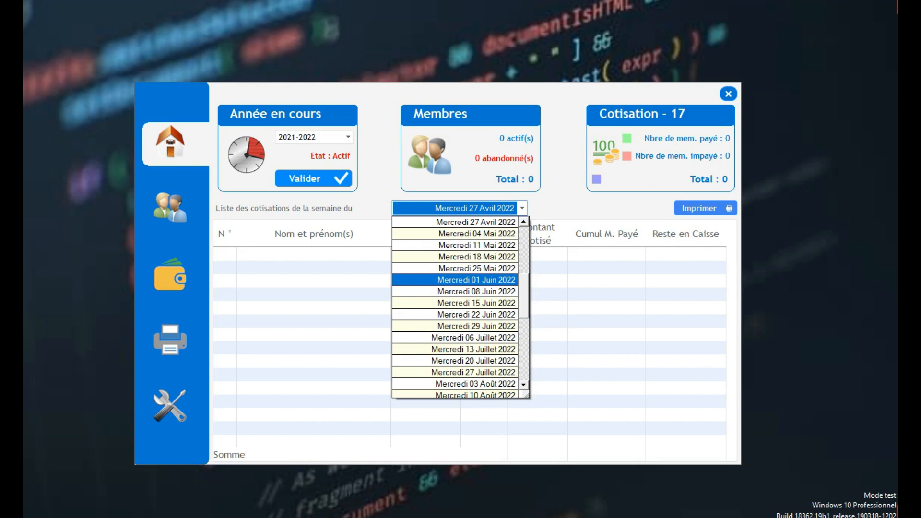
key(Escape)
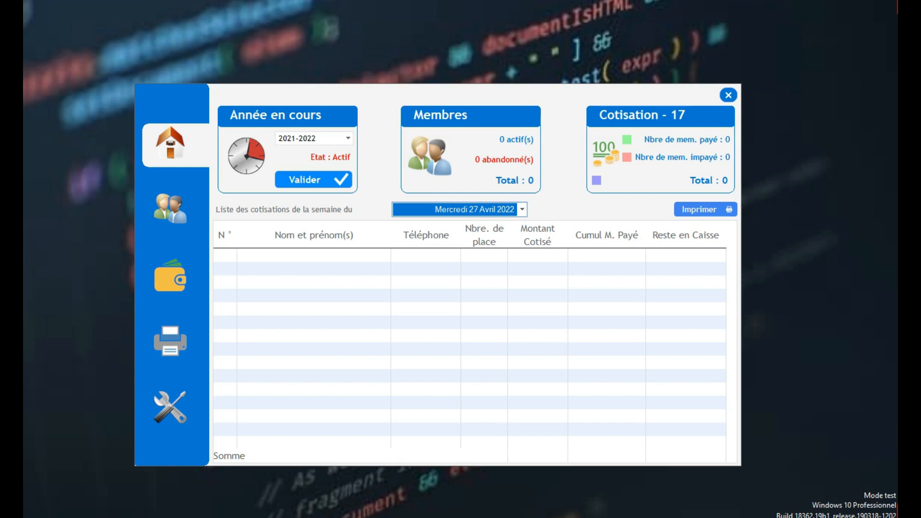
click(170, 207)
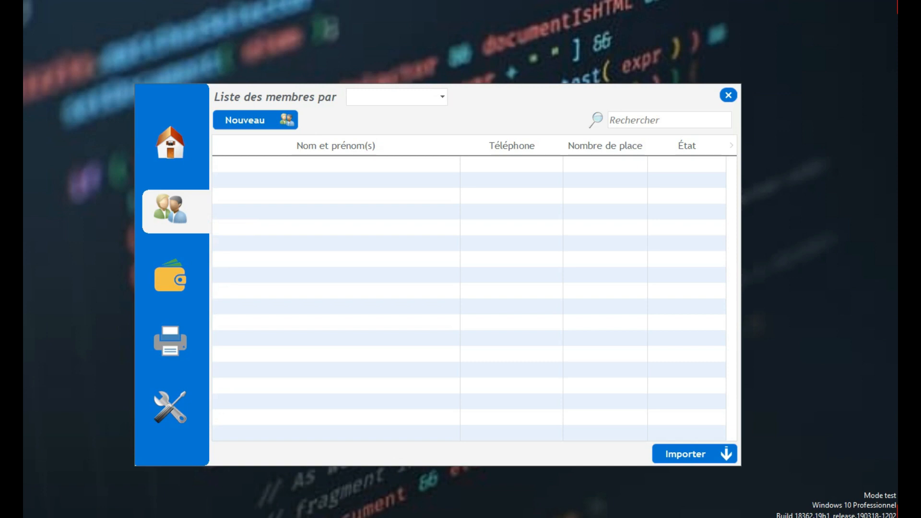
- Filter the members list to the Membre category and start a new member registration
click(442, 97)
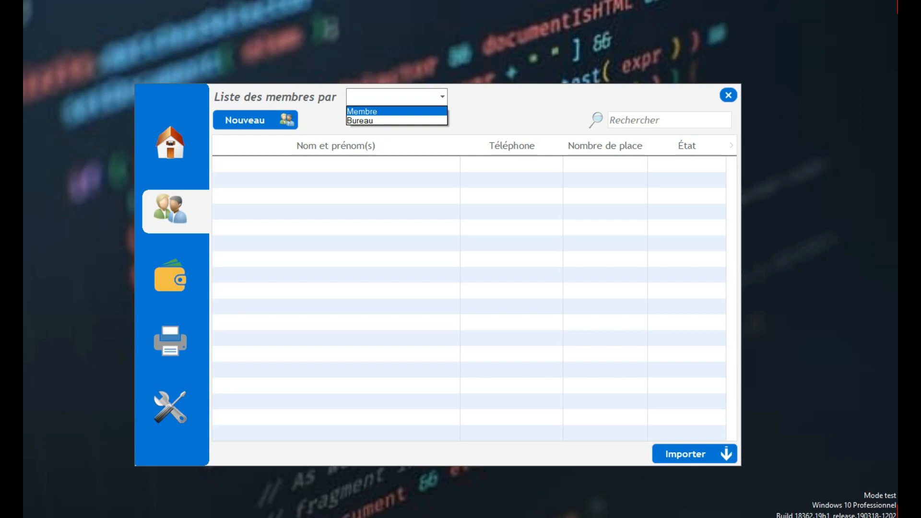
click(397, 112)
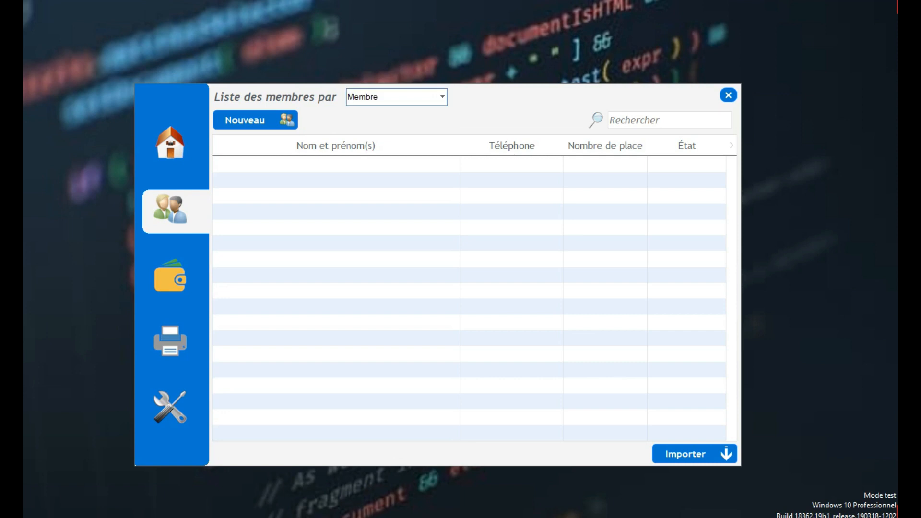
click(259, 120)
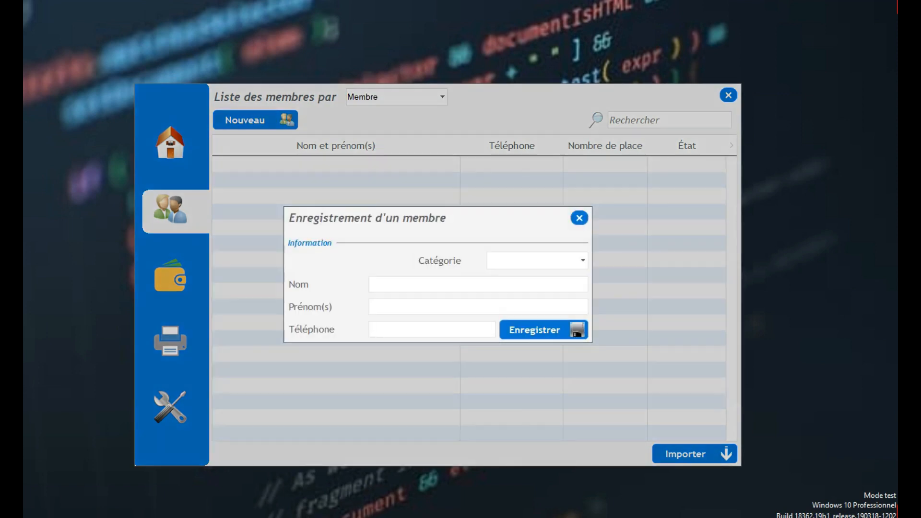
- Register a Membre-category member with last name, first name and phone number
click(537, 260)
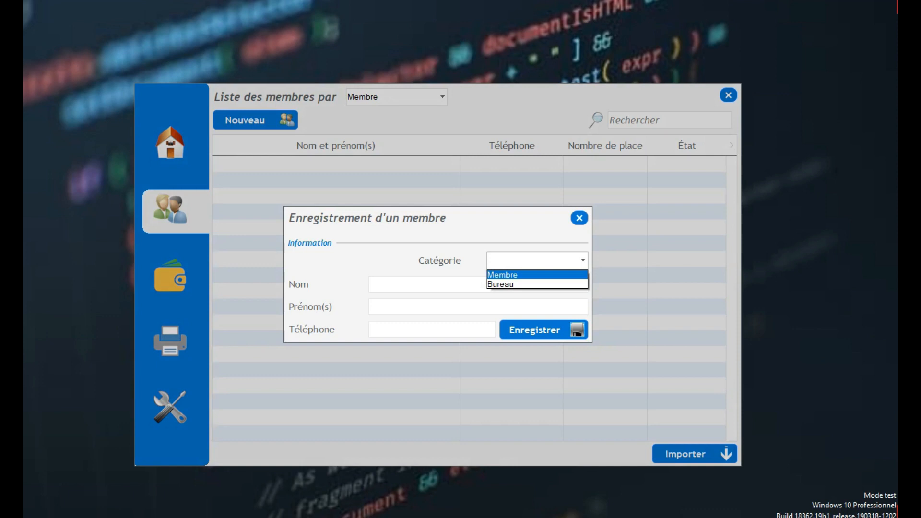
click(528, 275)
click(480, 284)
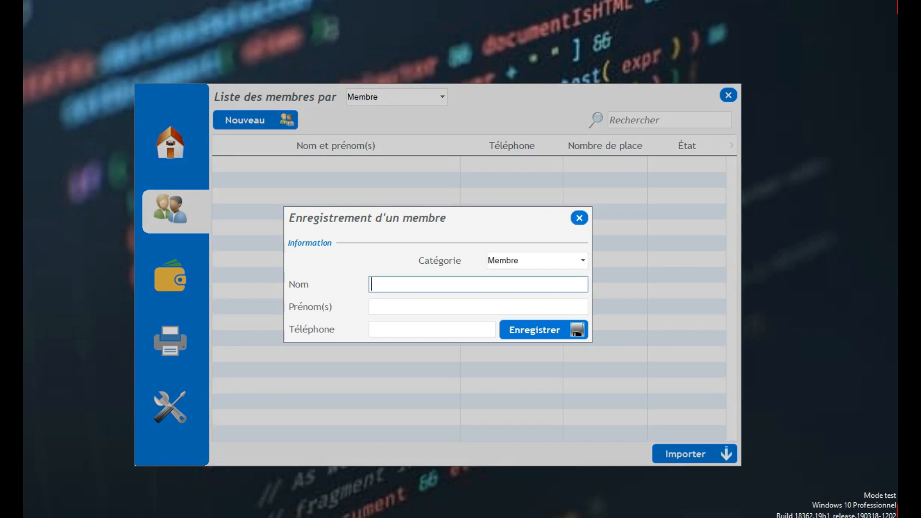
key(Tab)
text(Richard)
key(Tab)
text(94 44 48 9)
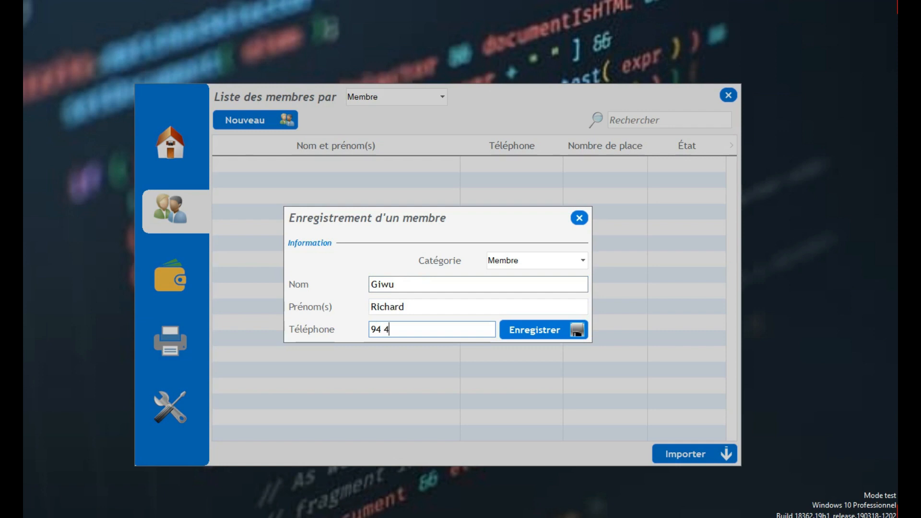
text(4)
key(Return)
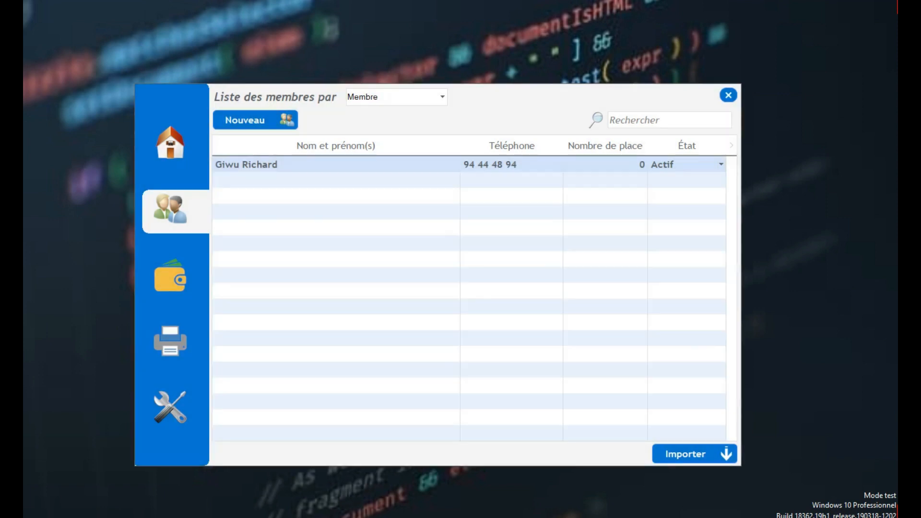
click(255, 120)
- Enter a Bureau-category member's last name, first name and phone number
click(537, 260)
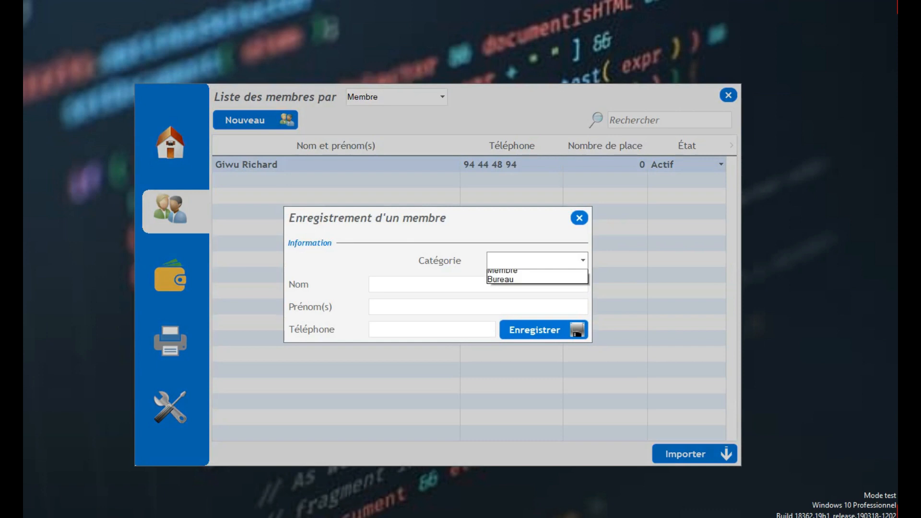
click(536, 285)
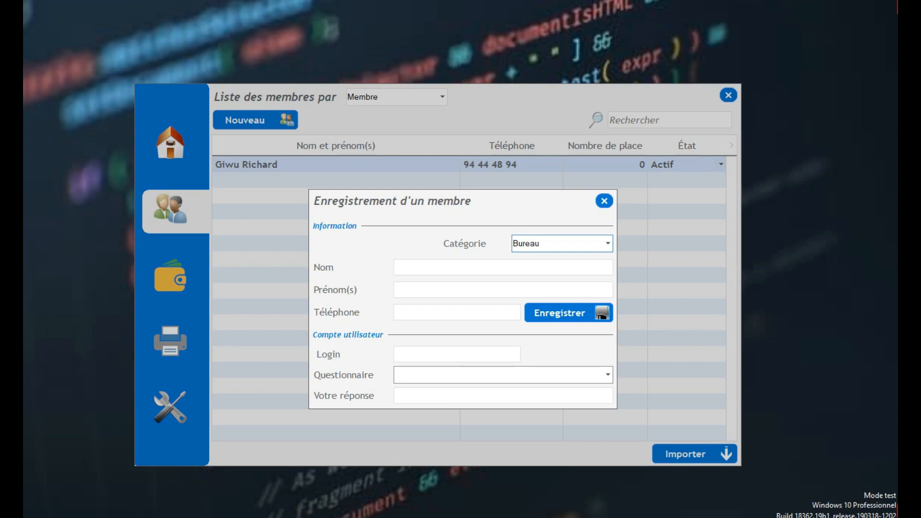
click(503, 267)
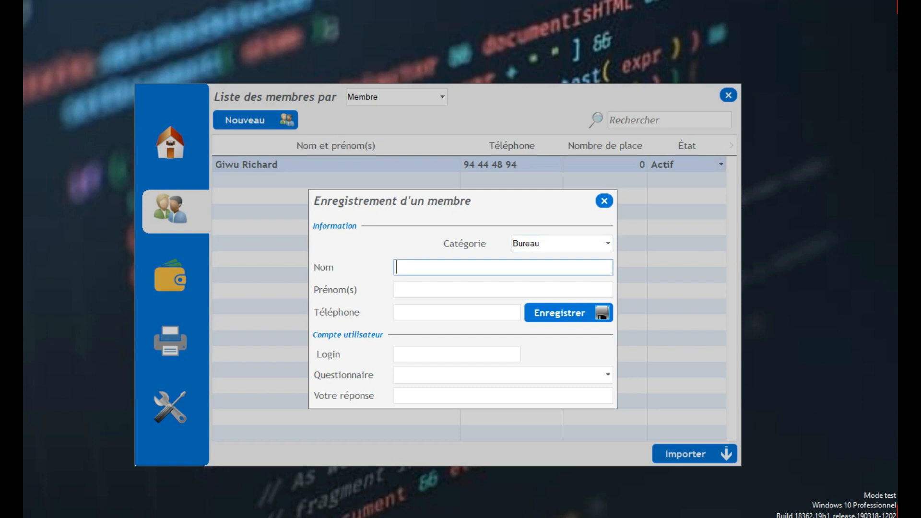
text(AKP)
key(BackSpace)
key(Tab)
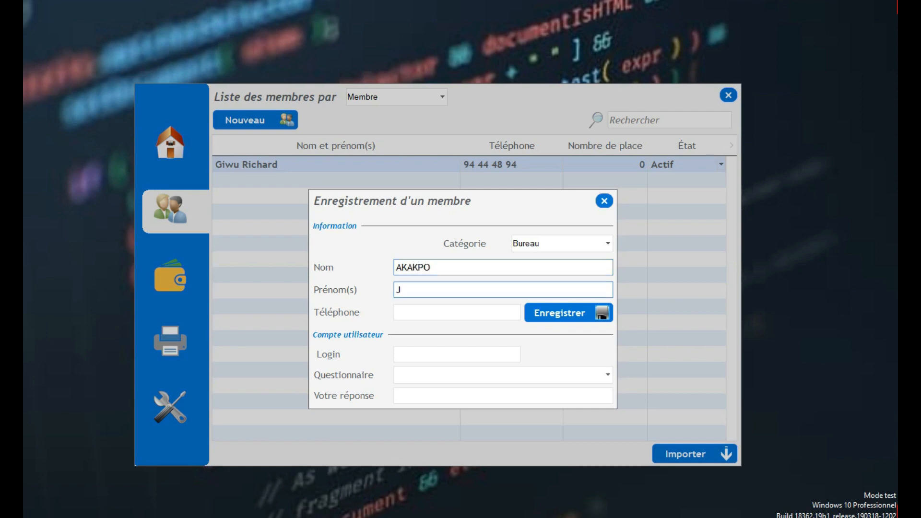
key(Tab)
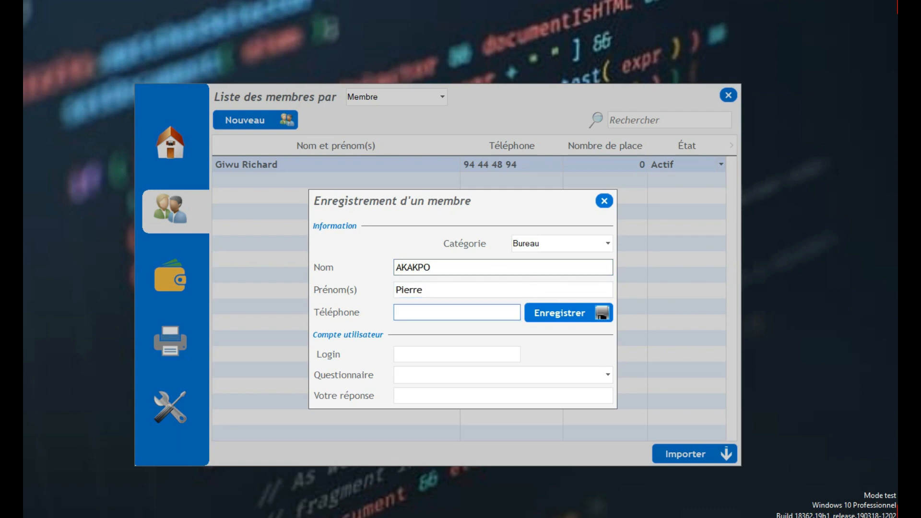
text(665878)
text(56)
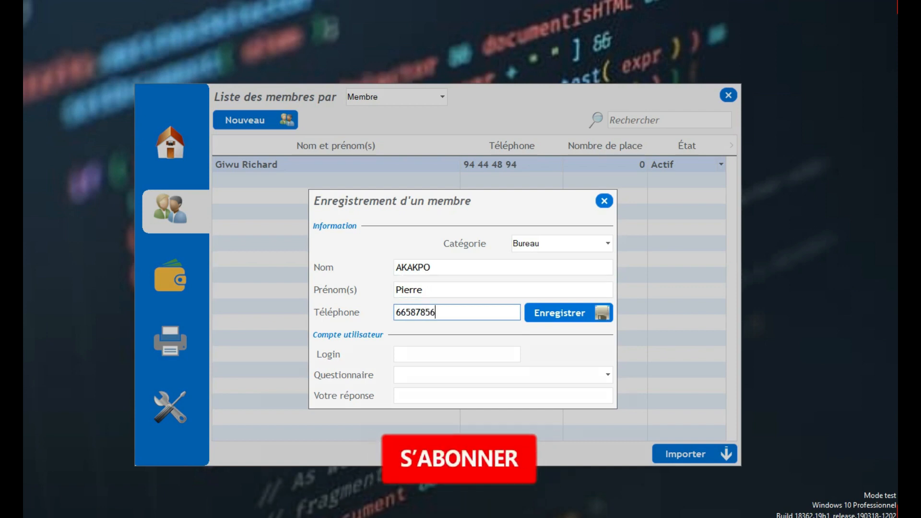
- Add the member's user login and favourite-colour security question answer, then save
click(456, 354)
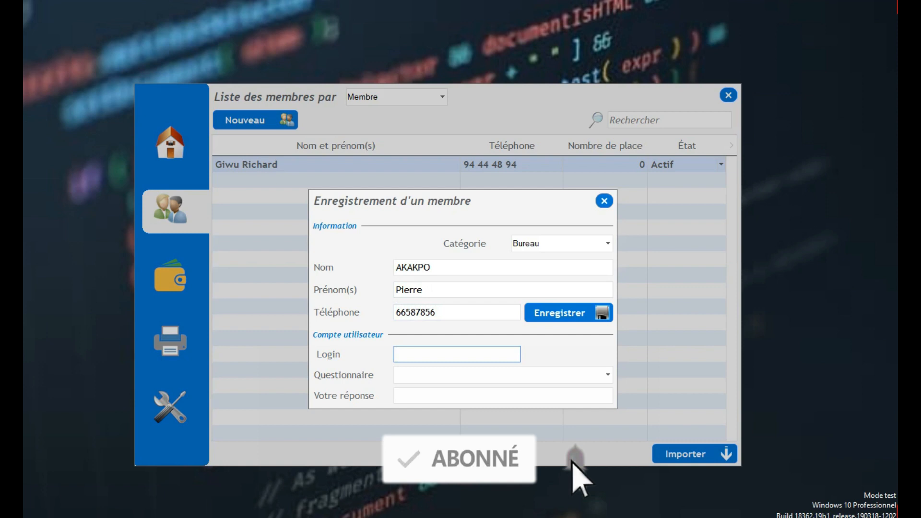
text(pierre)
click(503, 375)
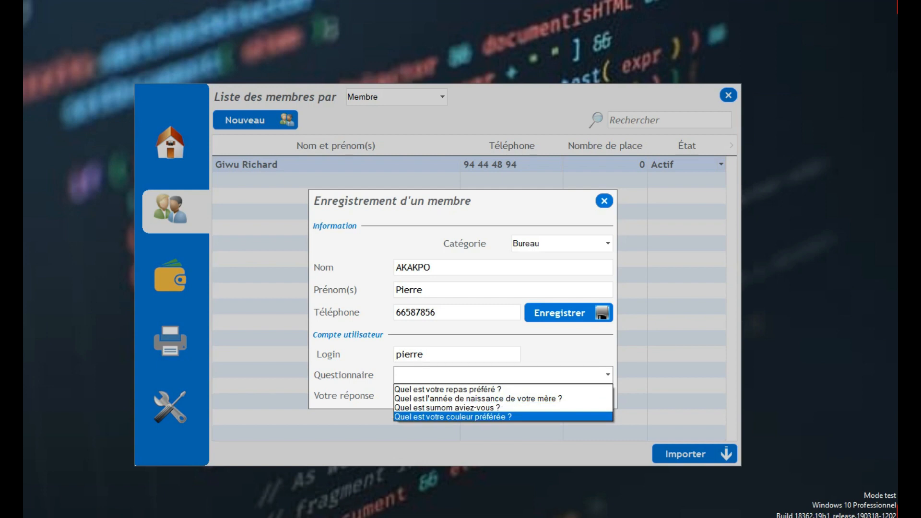
click(453, 417)
click(502, 396)
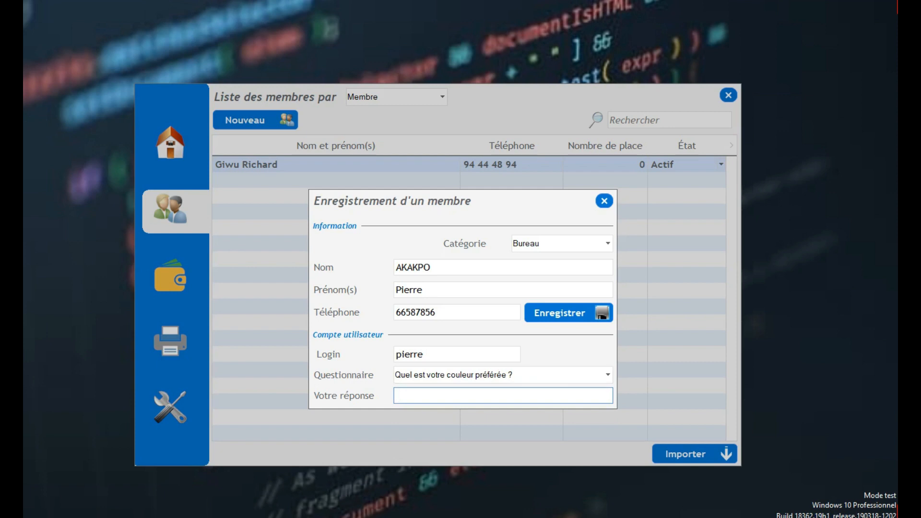
drag(566, 354, 561, 345)
click(563, 303)
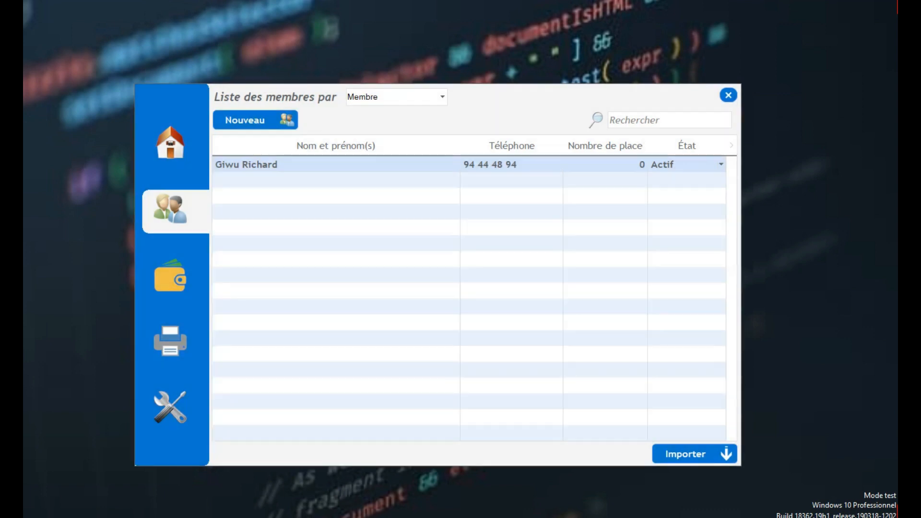
- Set the Membre member's Nombre de place to 2
click(441, 97)
click(396, 121)
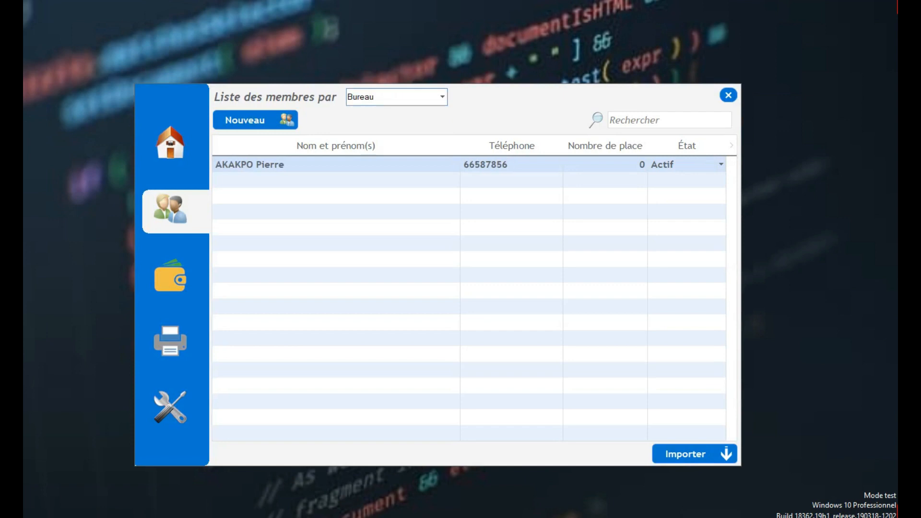
click(442, 97)
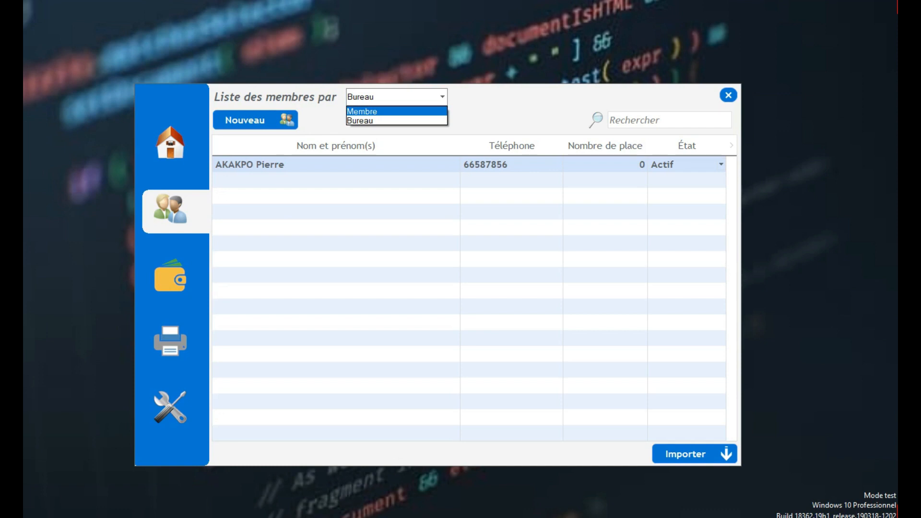
click(396, 111)
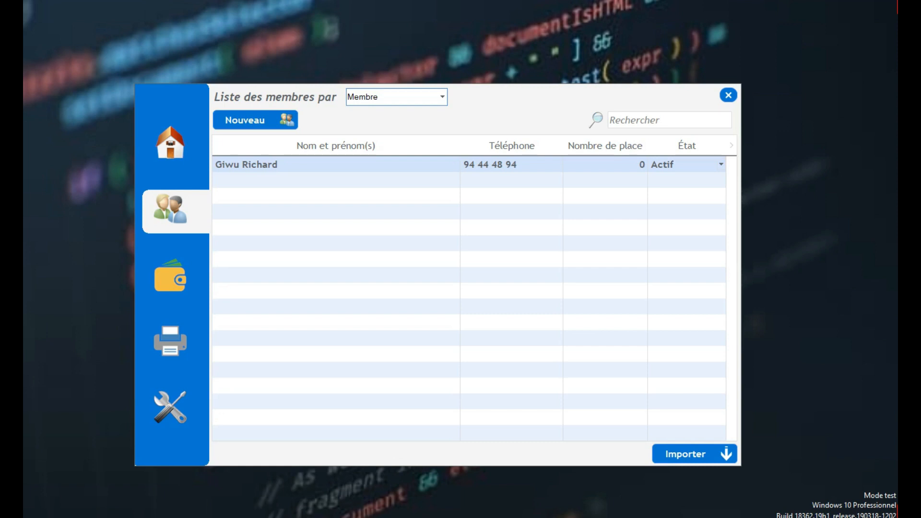
click(606, 165)
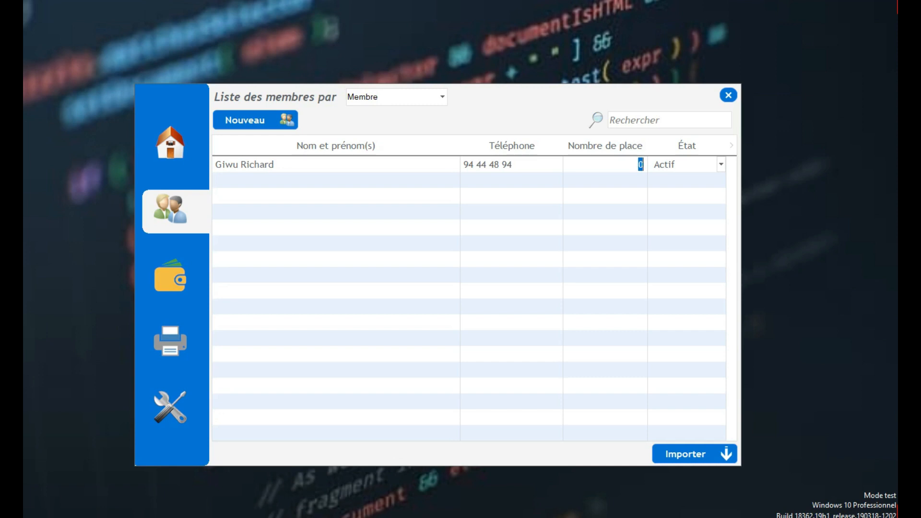
text(2)
key(Return)
- Filter to Bureau and set the Bureau member's Nombre de place to 1
click(442, 97)
click(393, 121)
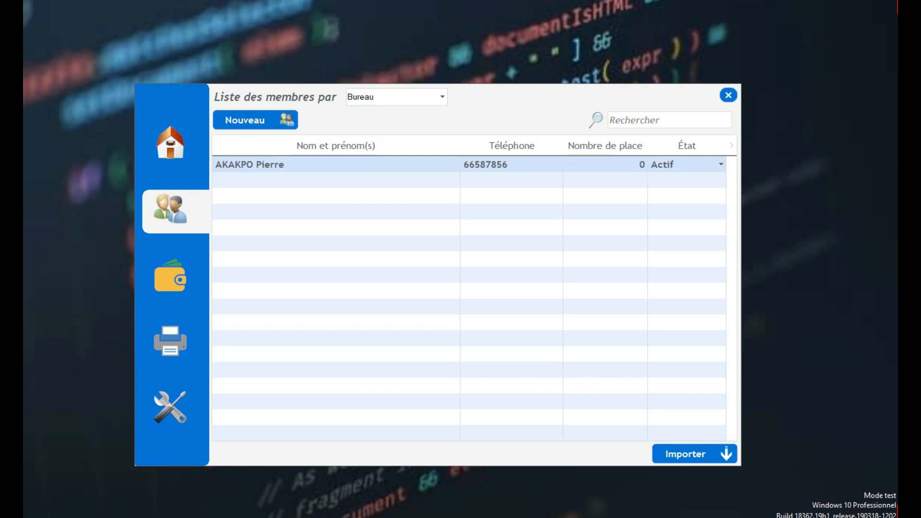
click(633, 165)
text(1)
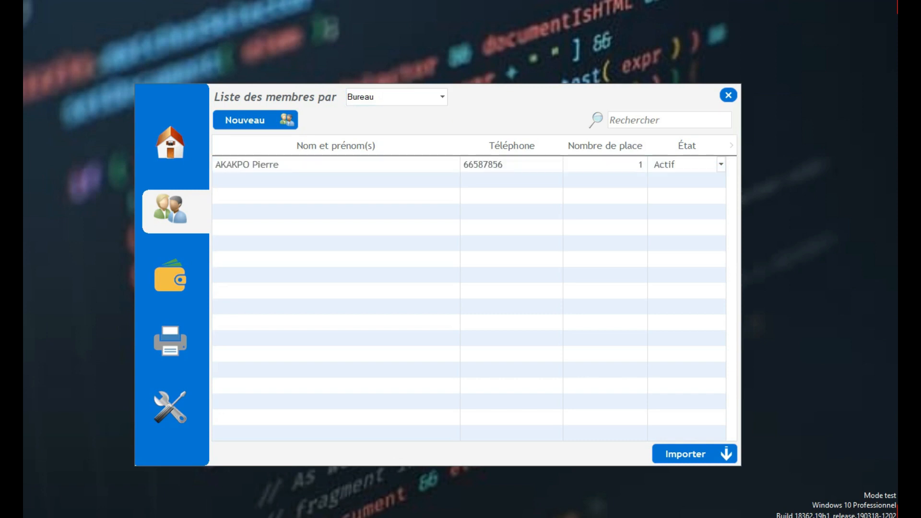
key(Return)
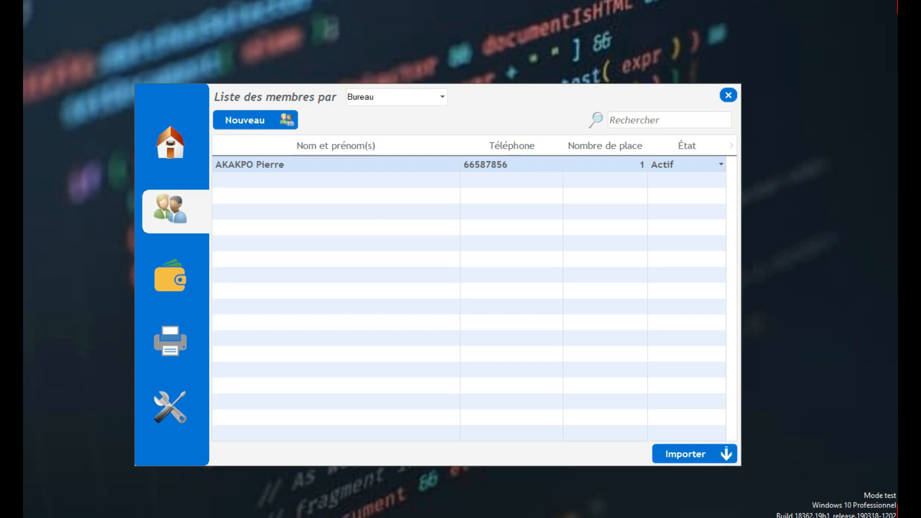
click(686, 454)
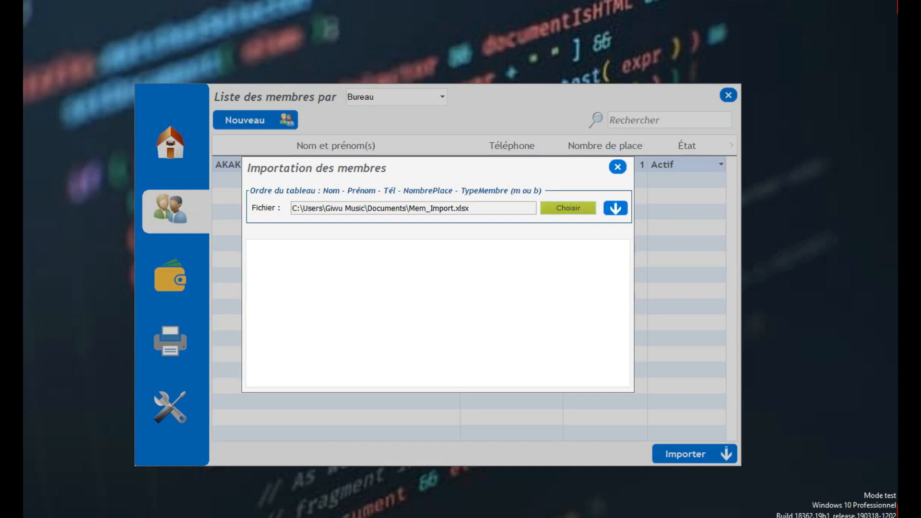
click(615, 208)
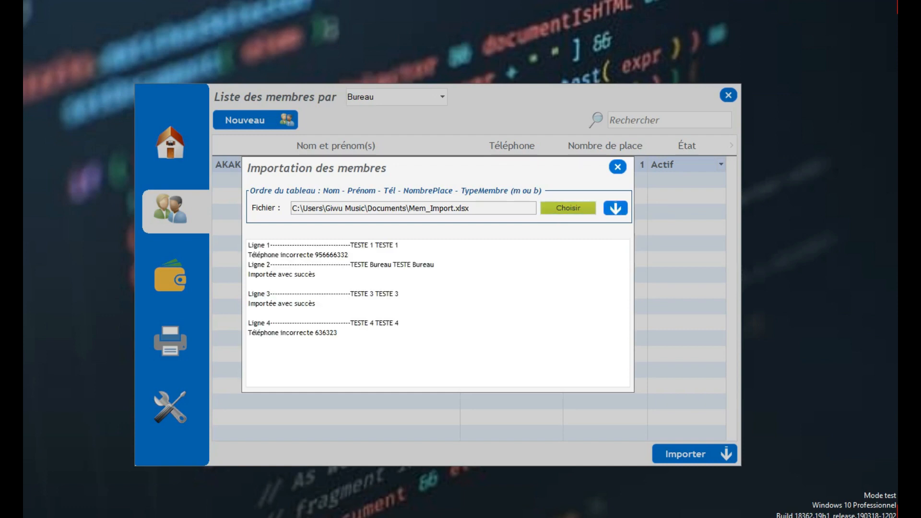
drag(399, 245, 248, 245)
click(248, 245)
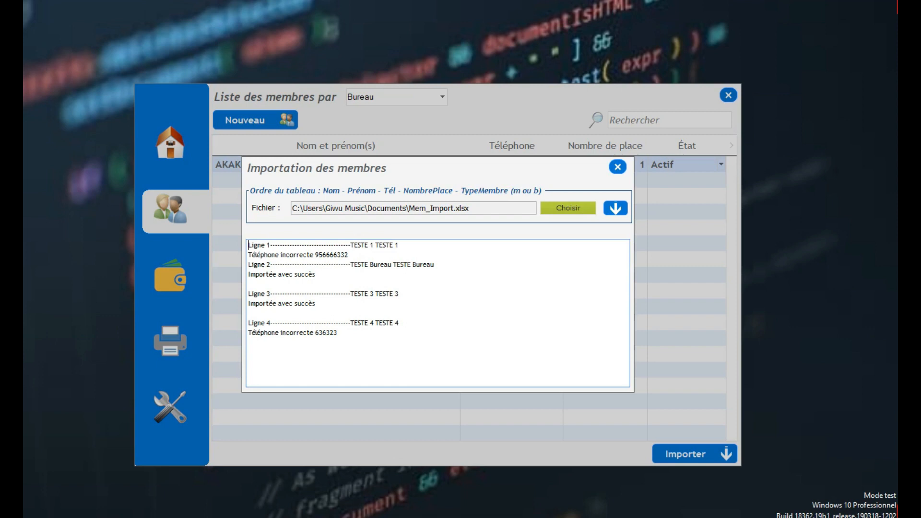
drag(249, 246, 402, 343)
click(402, 343)
drag(249, 245, 400, 245)
drag(280, 255, 348, 256)
click(349, 255)
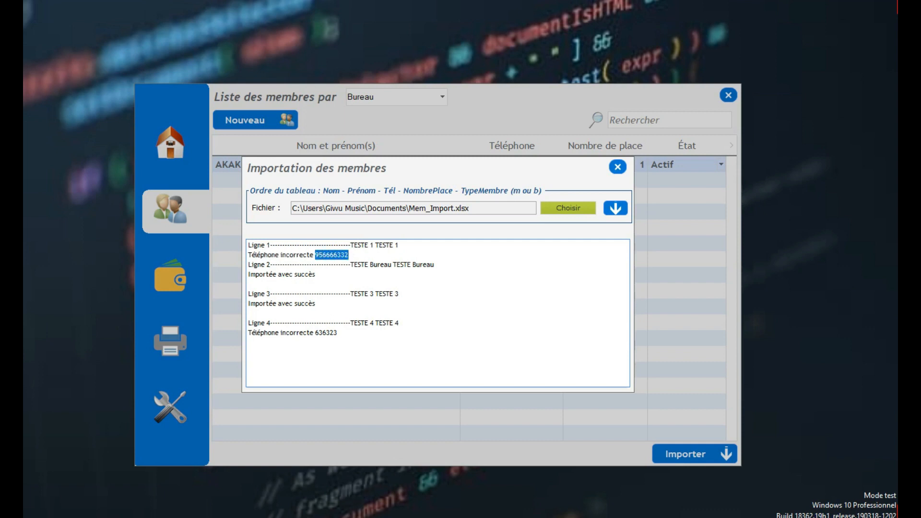
- Review the log: Lignes 2 and 3 imported successfully, Ligne 4 rejected for number 636323
drag(257, 264, 434, 265)
drag(315, 275, 399, 294)
drag(316, 303, 285, 294)
drag(338, 333, 252, 324)
click(337, 333)
drag(337, 332, 315, 332)
click(338, 333)
- Close the import window and show the Membre list, checking Bureau along the way
key(Escape)
click(412, 97)
click(397, 112)
click(412, 97)
click(397, 121)
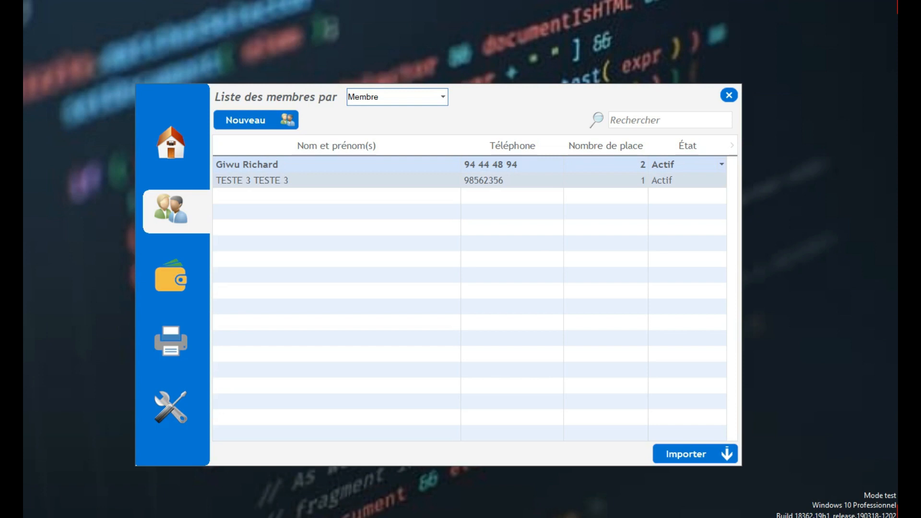
- Give TESTE Bureau TESTE Bureau 3 places in the Bureau list, then go to the contributions page
click(398, 181)
click(397, 97)
click(397, 118)
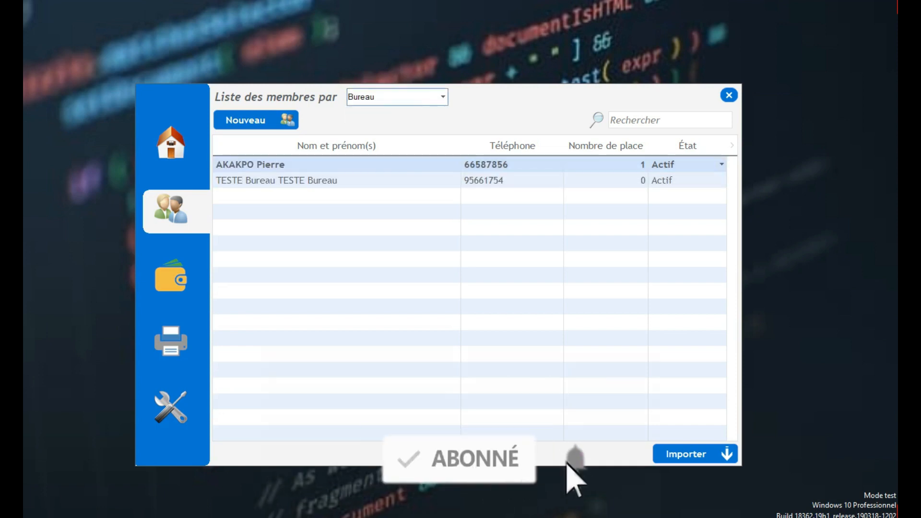
click(397, 180)
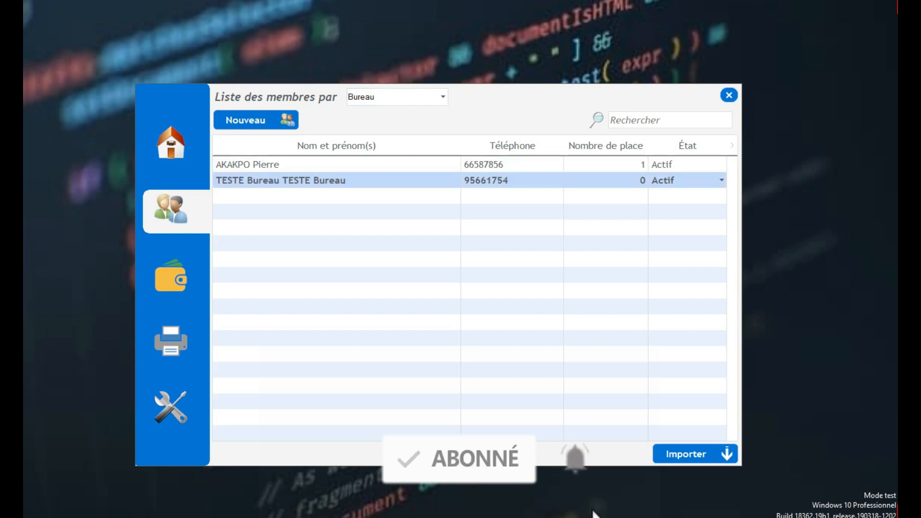
click(624, 180)
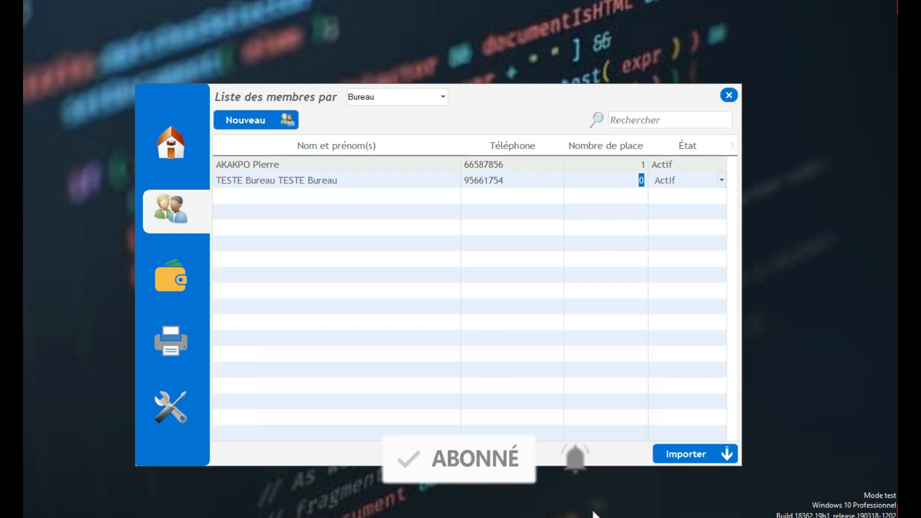
text(3)
key(Up)
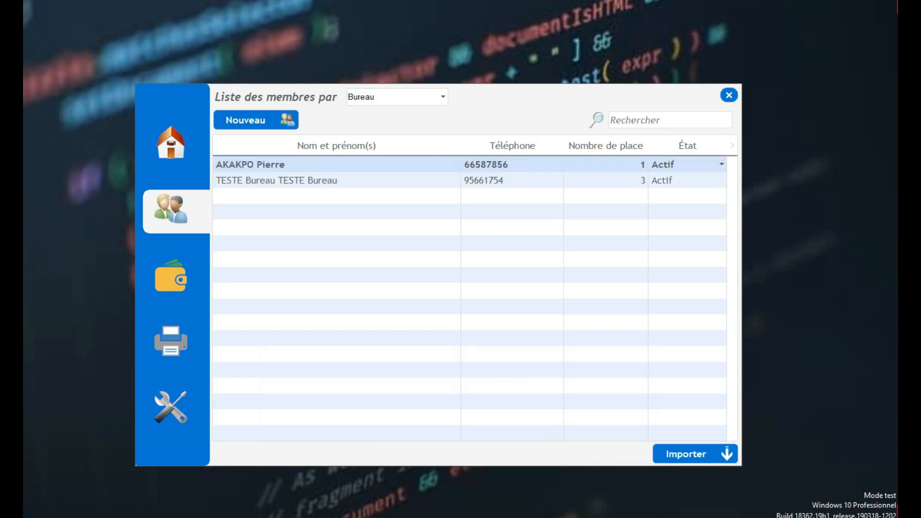
click(171, 281)
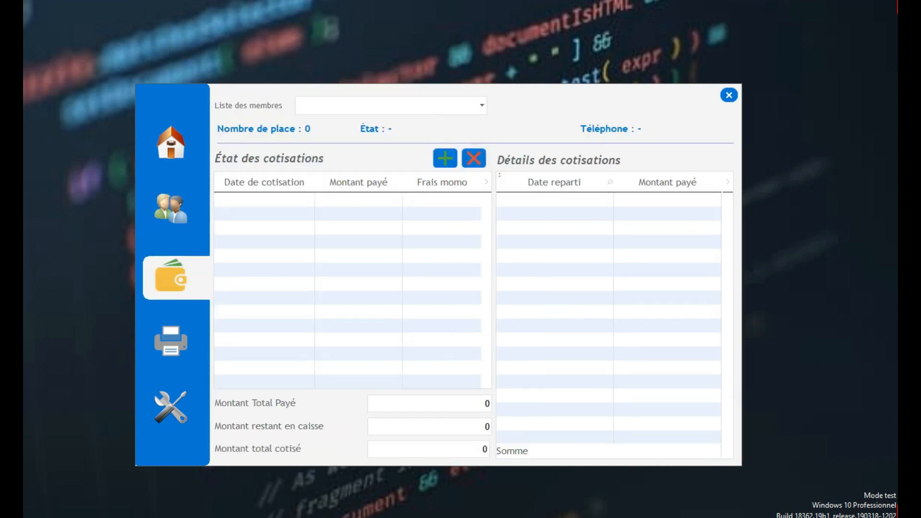
- Record a 30 000 payment for the first listed member, keeping the 700 momo fee
click(481, 106)
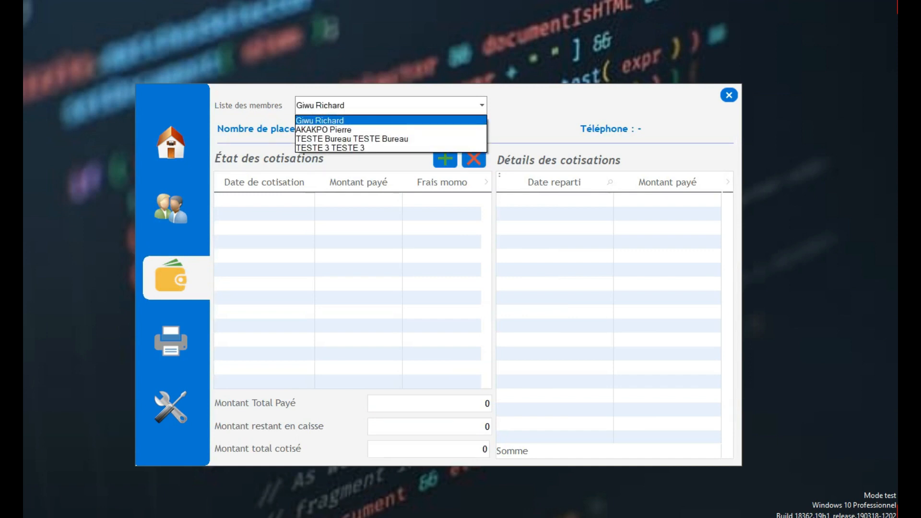
click(391, 120)
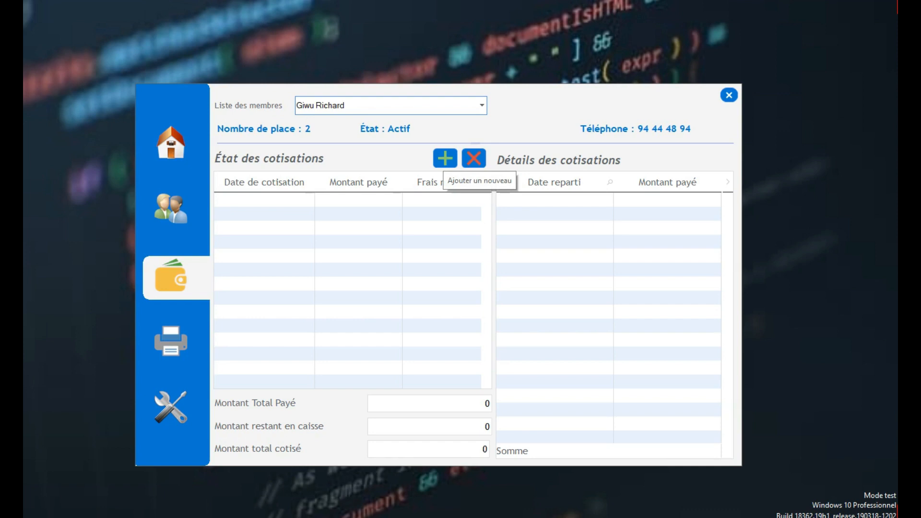
click(445, 158)
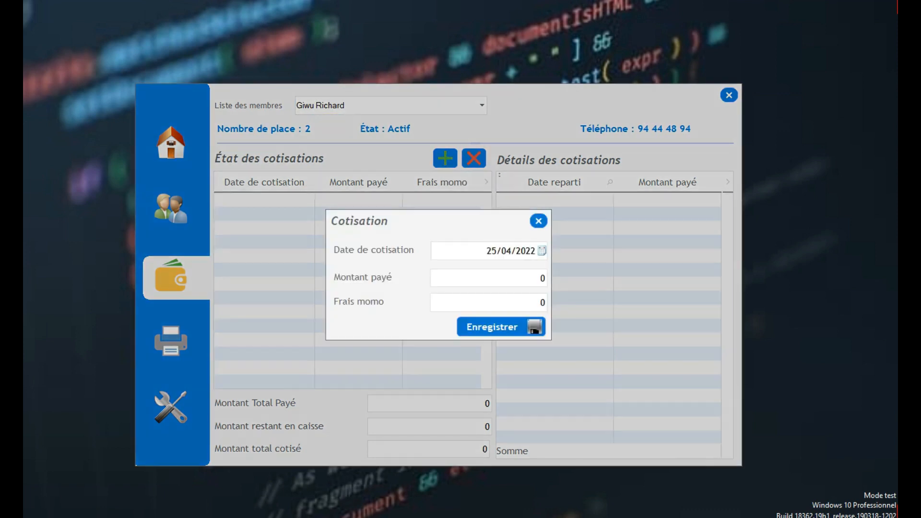
drag(487, 251, 536, 251)
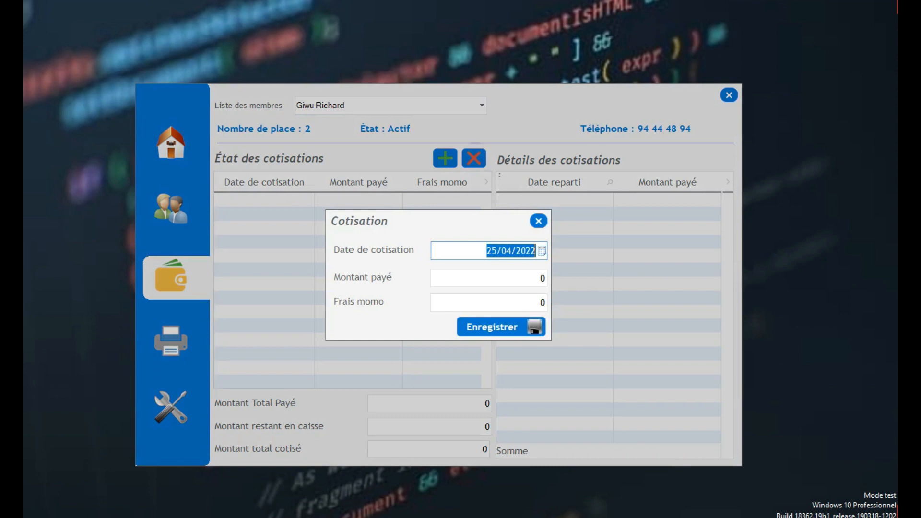
click(527, 278)
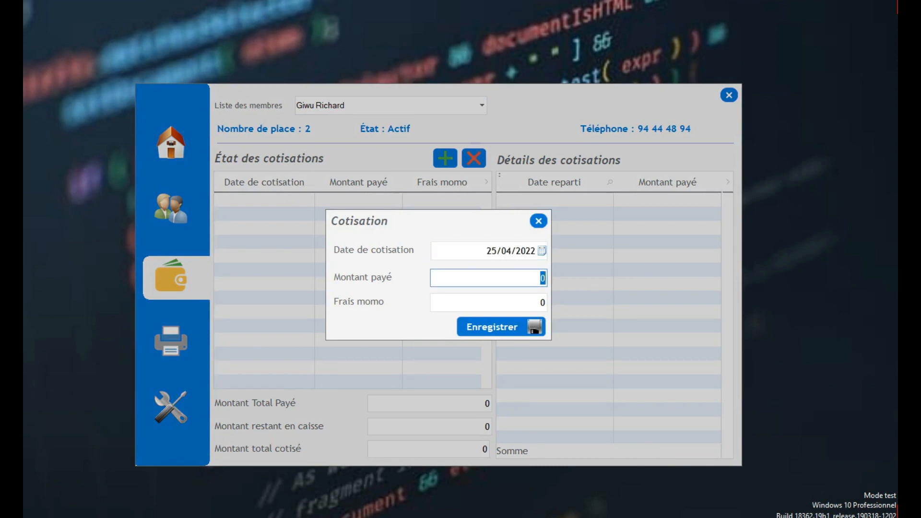
text(30000)
key(Tab)
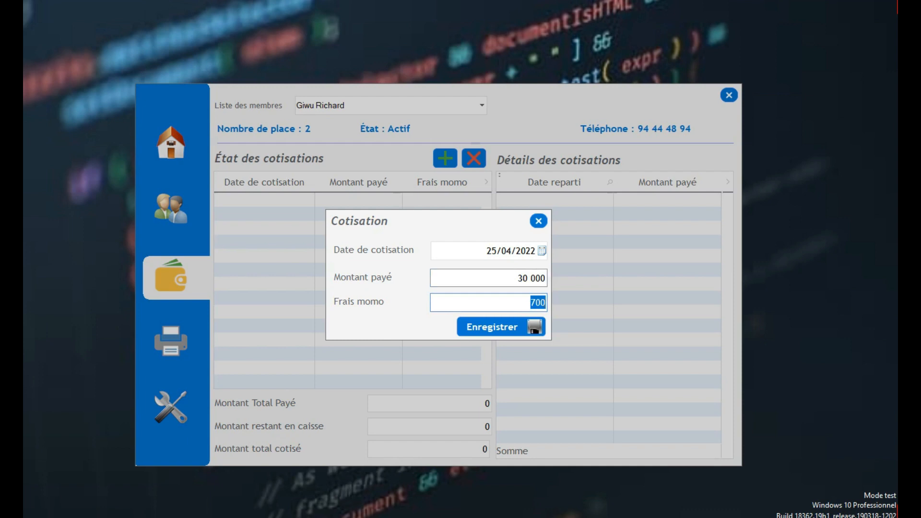
key(Tab)
key(Return)
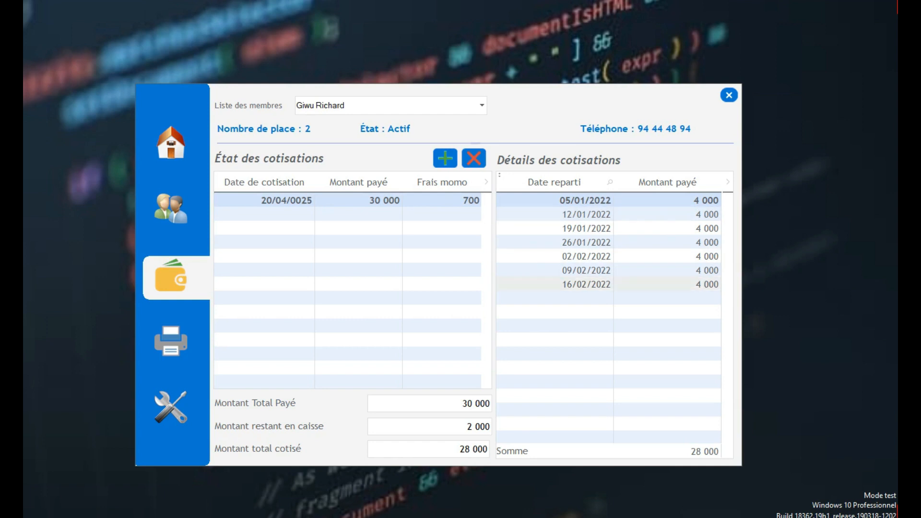
- Point out the 2 000 left in cash on this member's contribution record
click(469, 426)
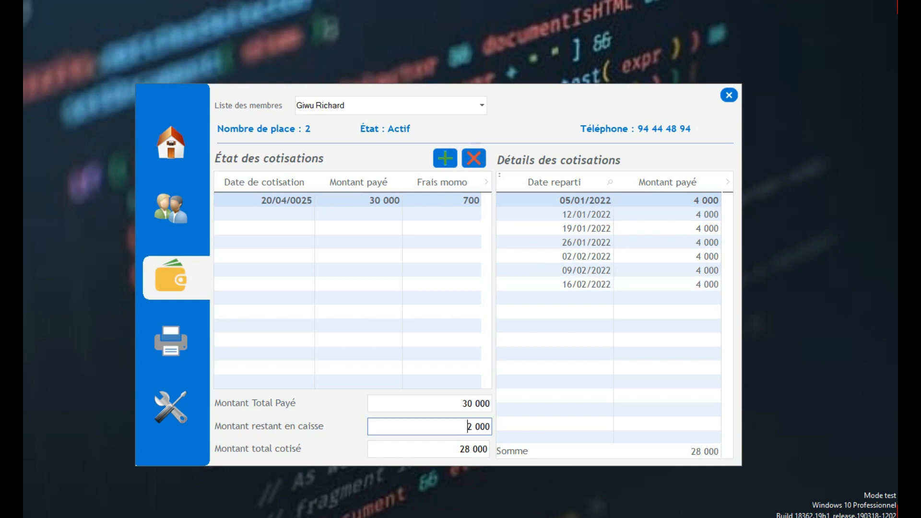
drag(468, 427, 489, 426)
click(468, 426)
drag(468, 427, 489, 426)
drag(467, 426, 490, 427)
click(481, 105)
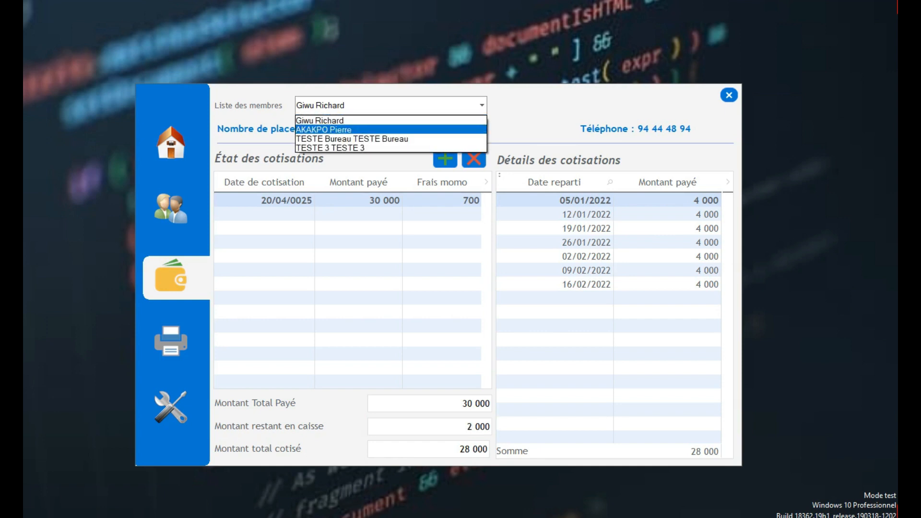
- Record a 6 000 contribution for the second listed member, correcting a mistyped 5
click(471, 130)
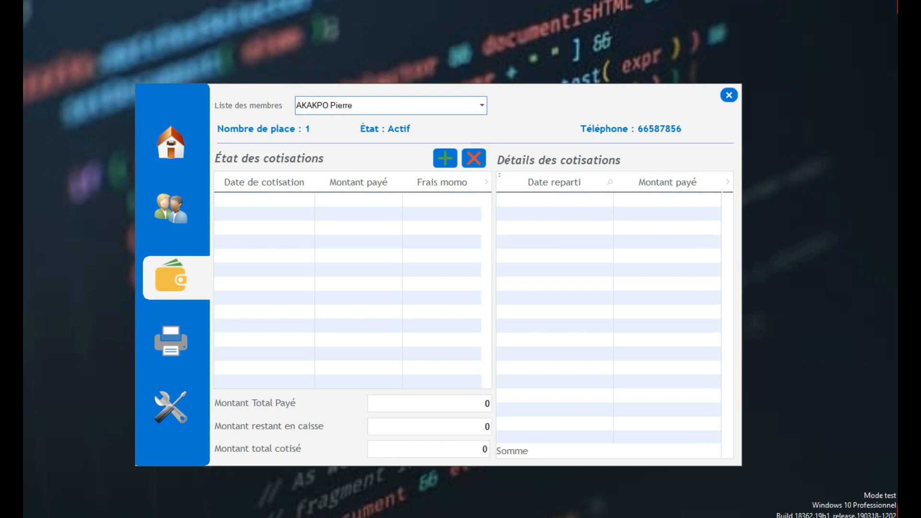
click(445, 159)
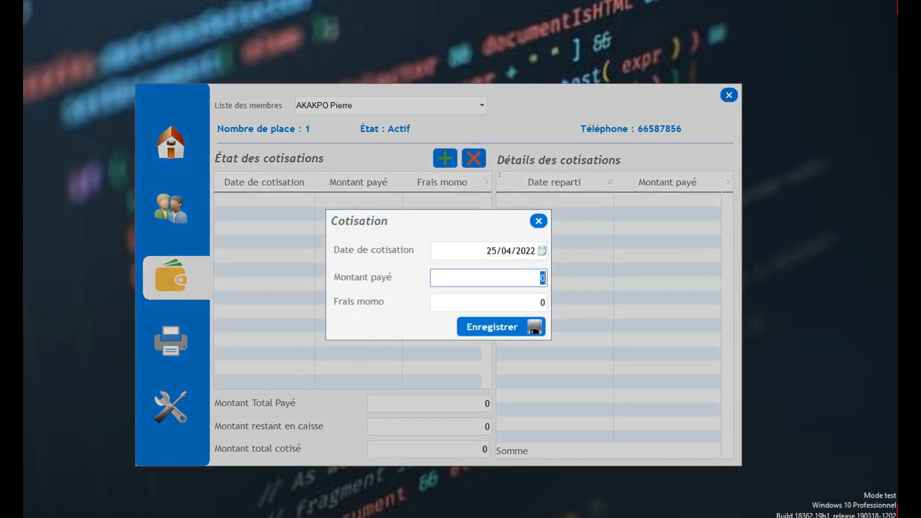
text(5)
key(BackSpace)
text(6000)
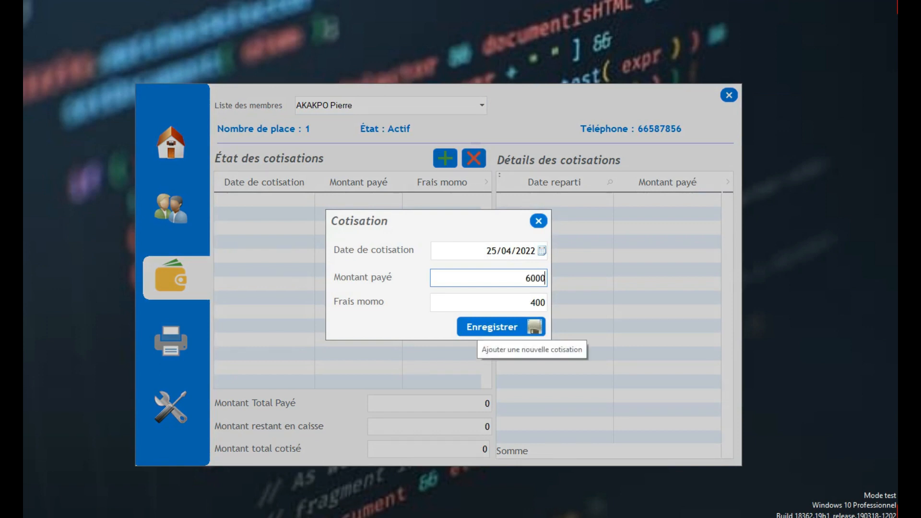
click(491, 327)
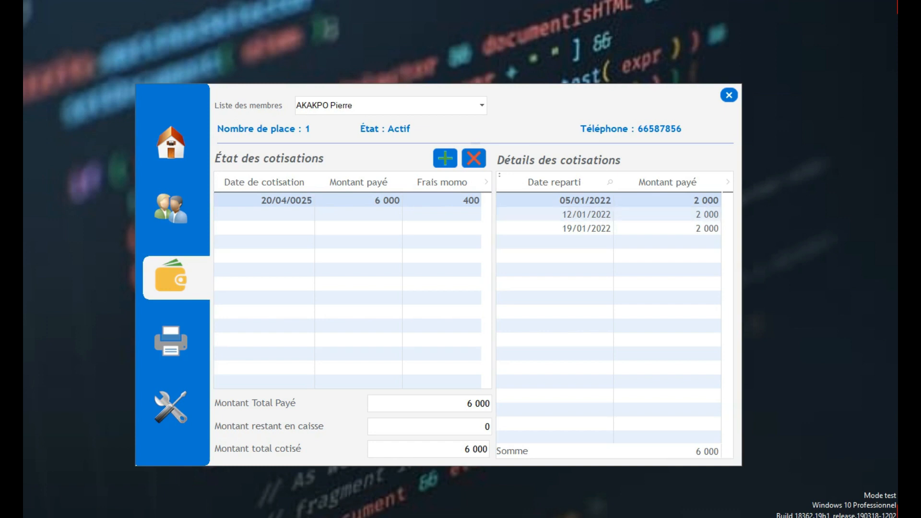
- Record a 42 000 contribution for TESTE Bureau TESTE Bureau
click(481, 105)
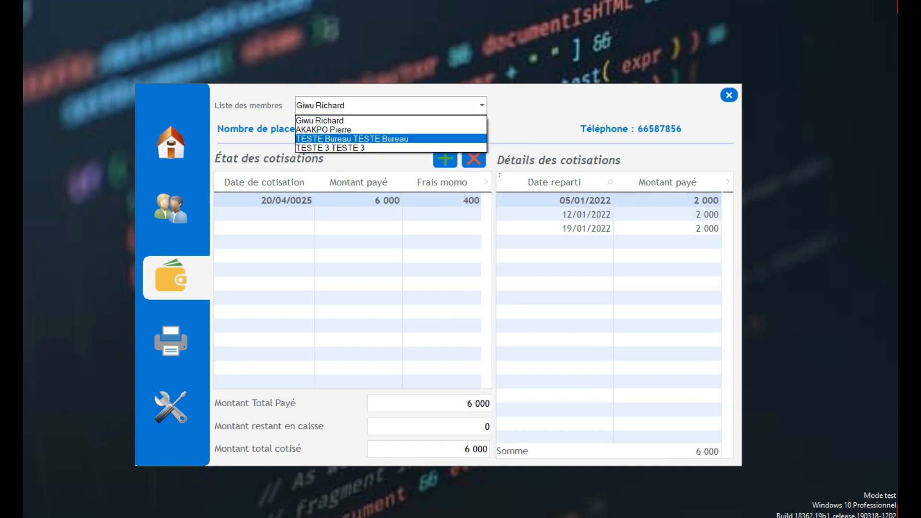
click(390, 139)
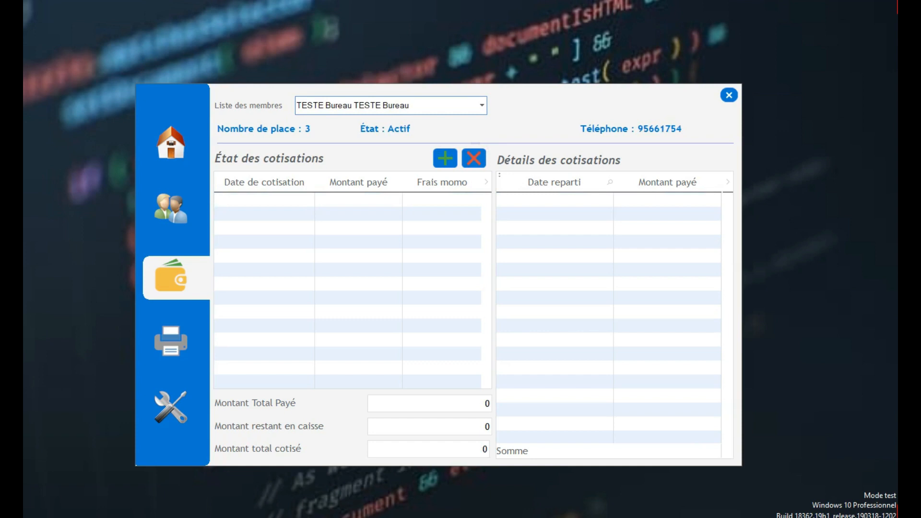
click(445, 157)
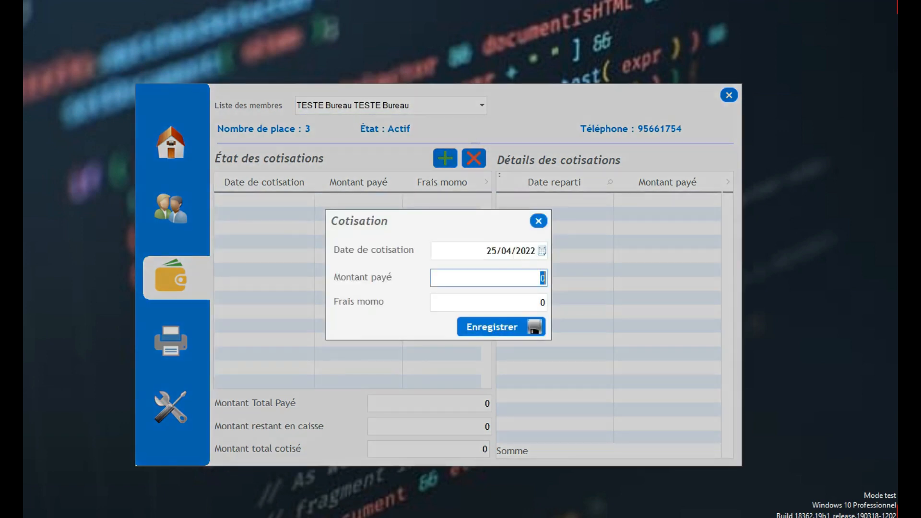
text(42000)
click(532, 327)
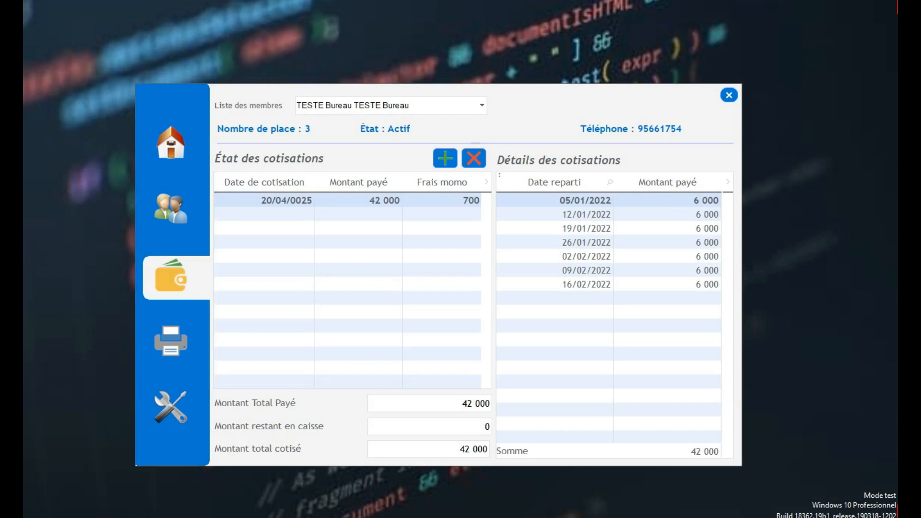
- Record a 12 000 contribution for TESTE 3 TESTE 3 and return to the home dashboard
click(481, 105)
click(384, 148)
click(445, 158)
click(488, 278)
text(12000)
click(533, 327)
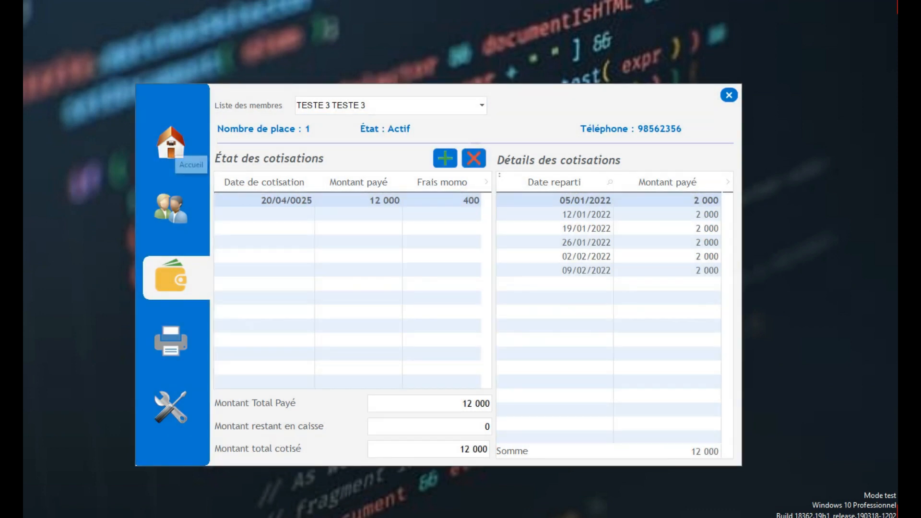
click(172, 143)
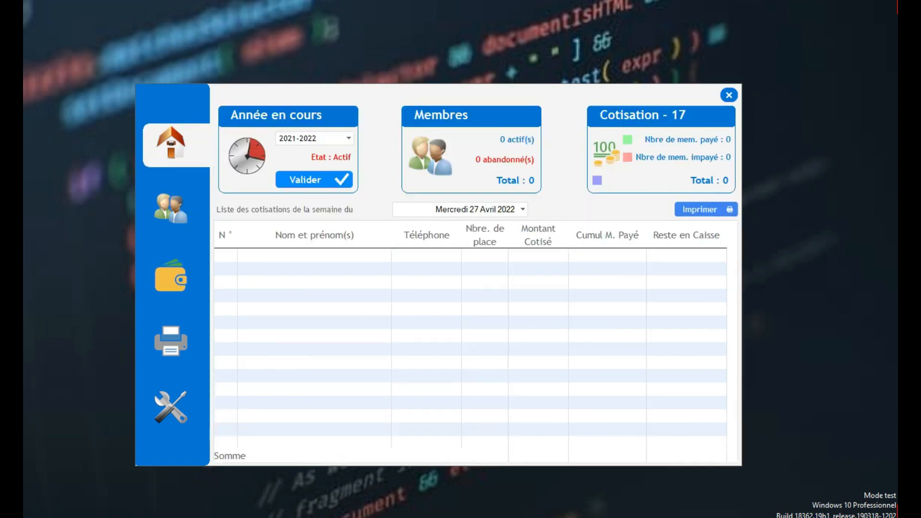
- Load the 2021-2022 year on the dashboard and switch to the week of Mercredi 02 Février 2022
click(348, 139)
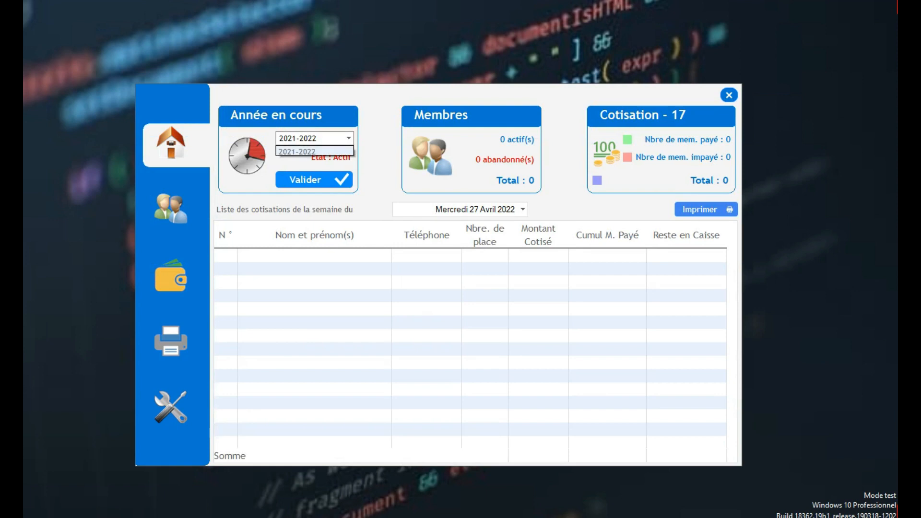
click(523, 210)
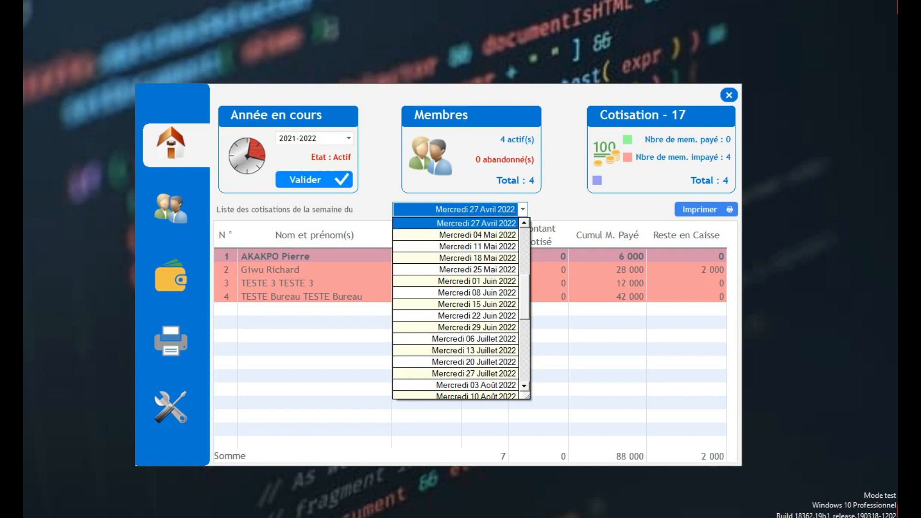
click(477, 224)
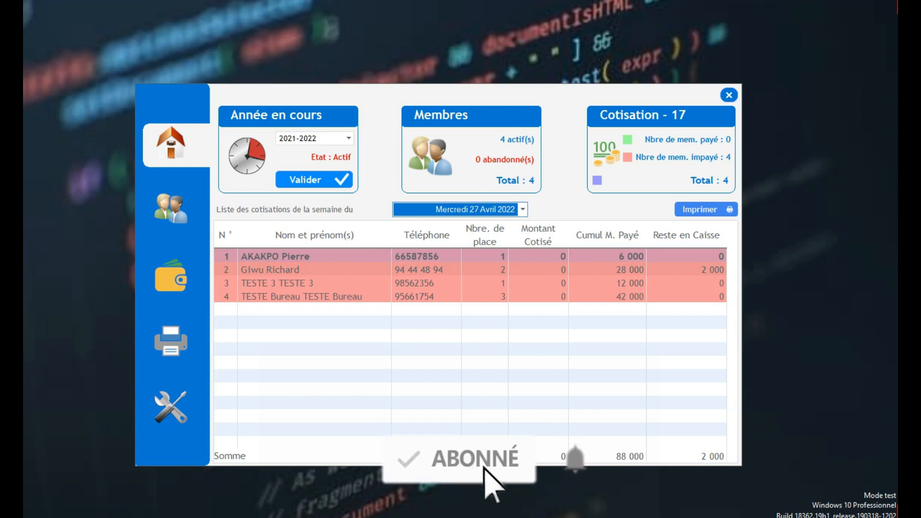
click(523, 210)
drag(525, 302, 524, 253)
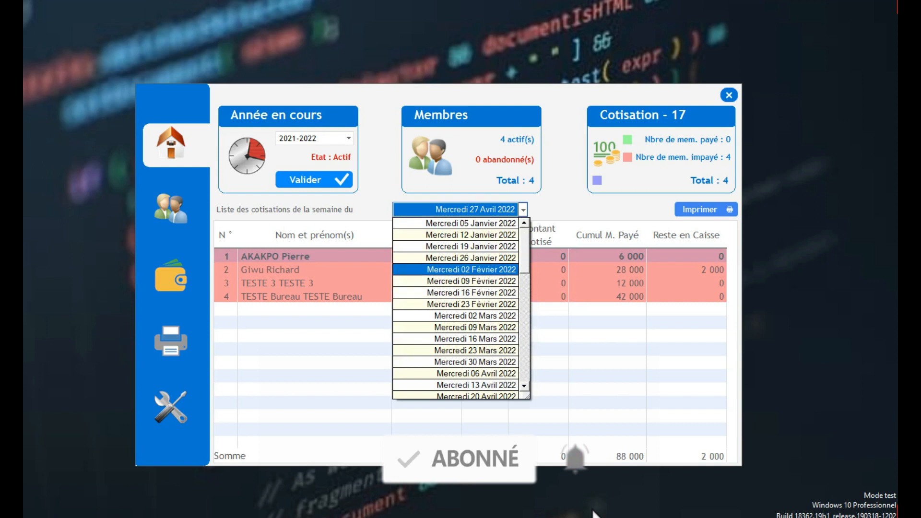
click(472, 270)
- Select several member rows on the dashboard and keep the week of Mercredi 02 Février 2022
click(471, 283)
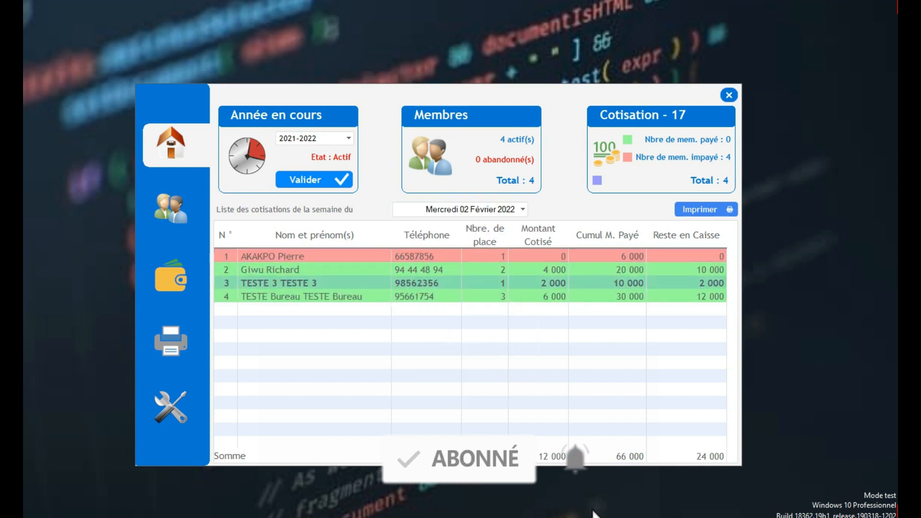
click(471, 269)
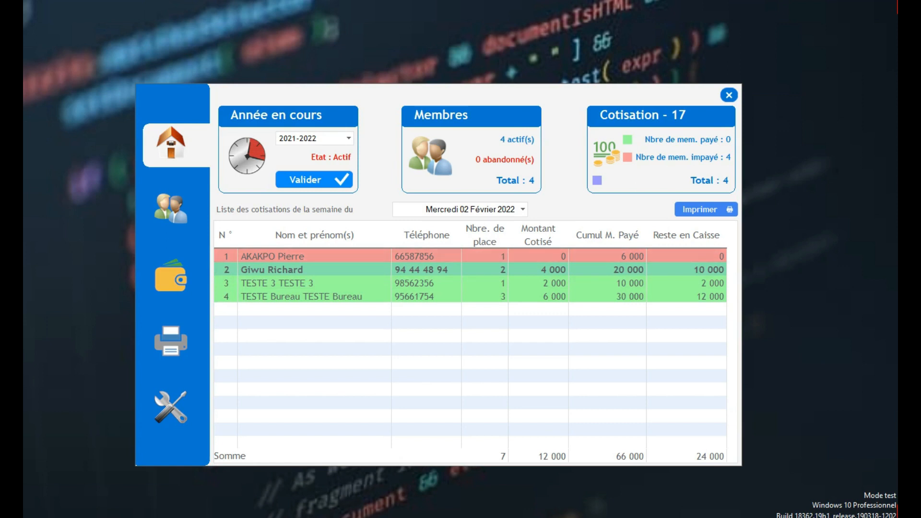
click(470, 256)
click(470, 270)
click(470, 256)
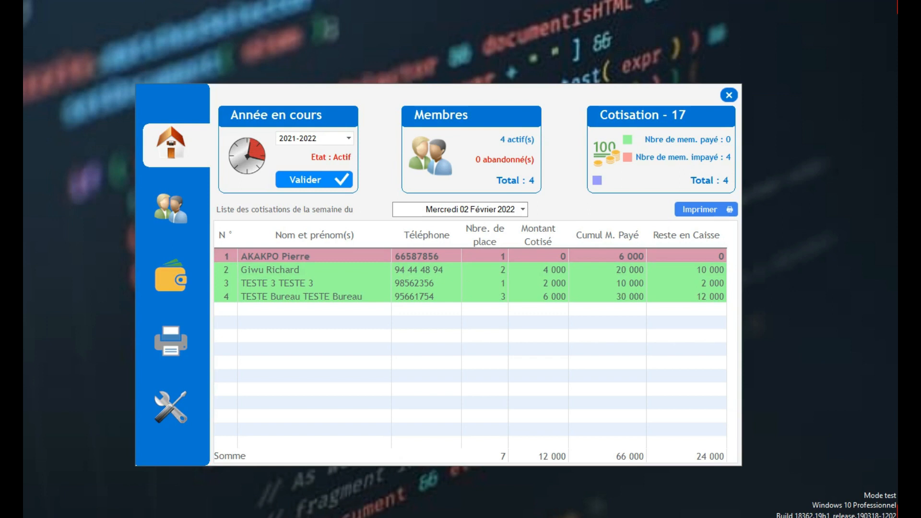
click(522, 209)
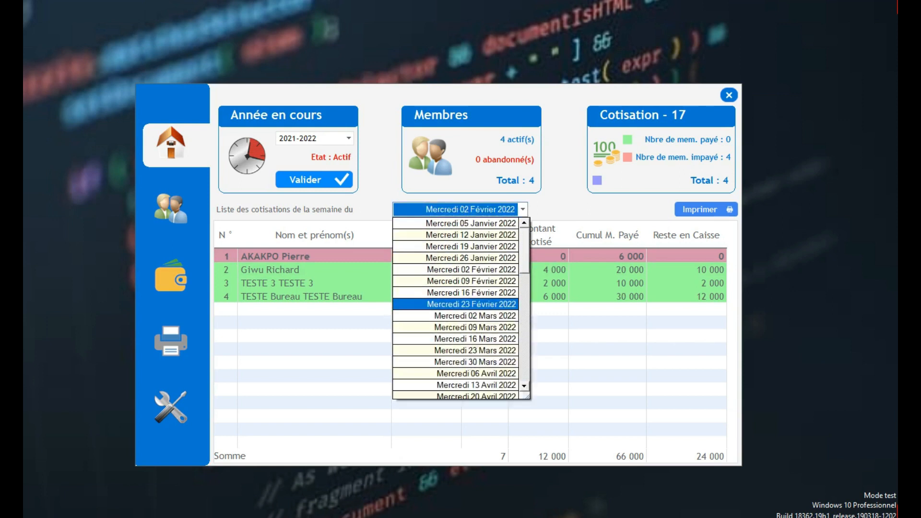
click(471, 269)
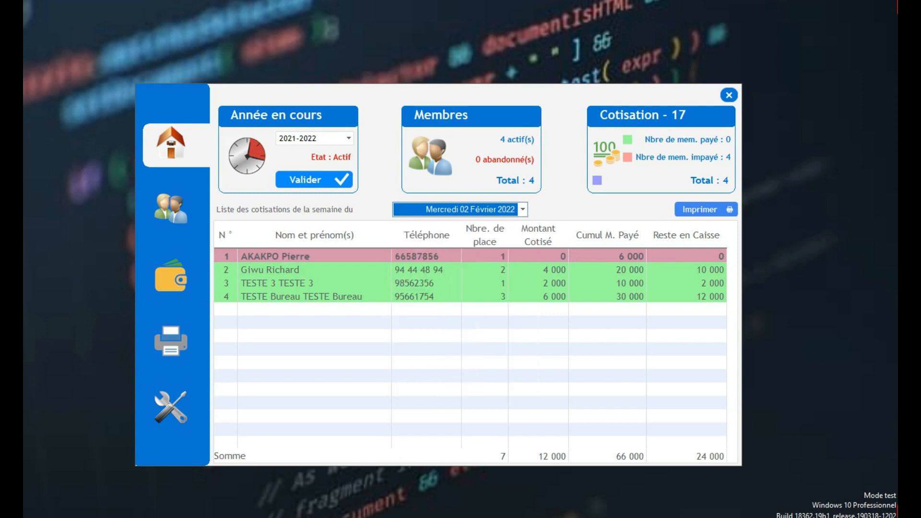
- Show the first listed member's contributions (30 000 paid, 2 000 remaining), then return to the dashboard
click(171, 209)
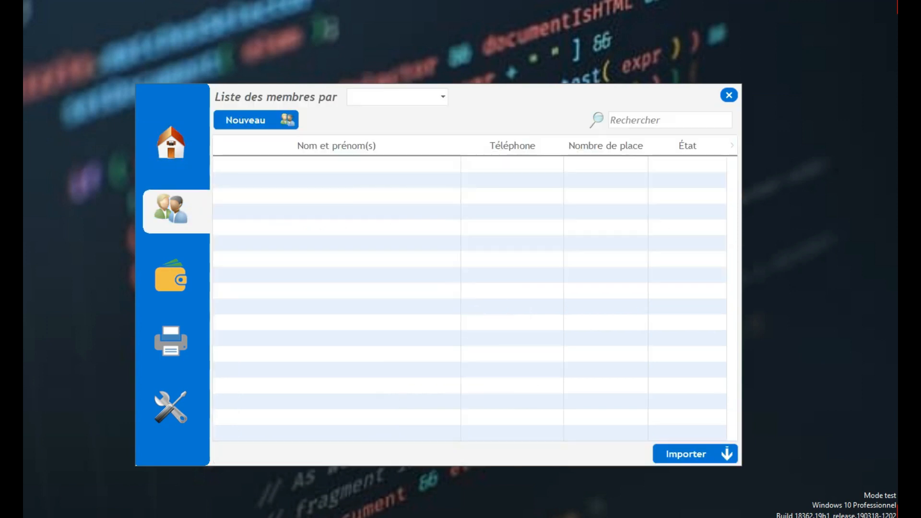
click(171, 277)
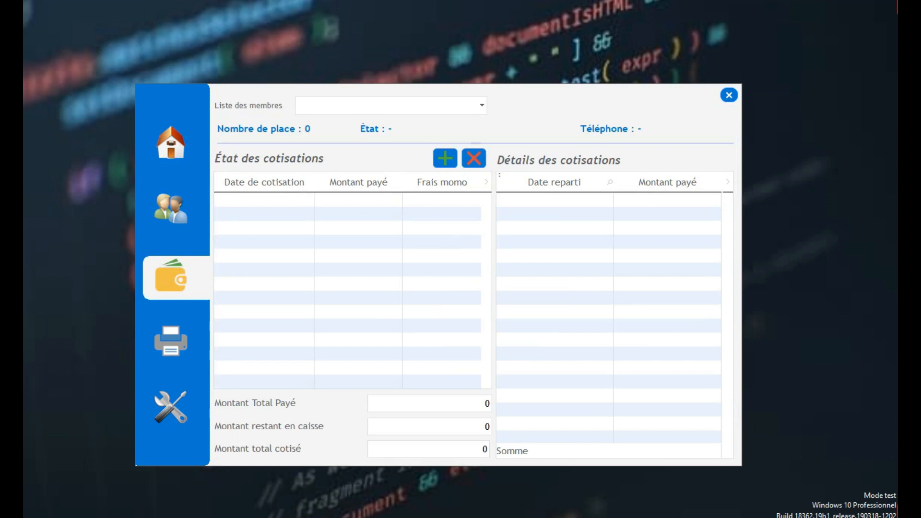
click(481, 106)
click(379, 119)
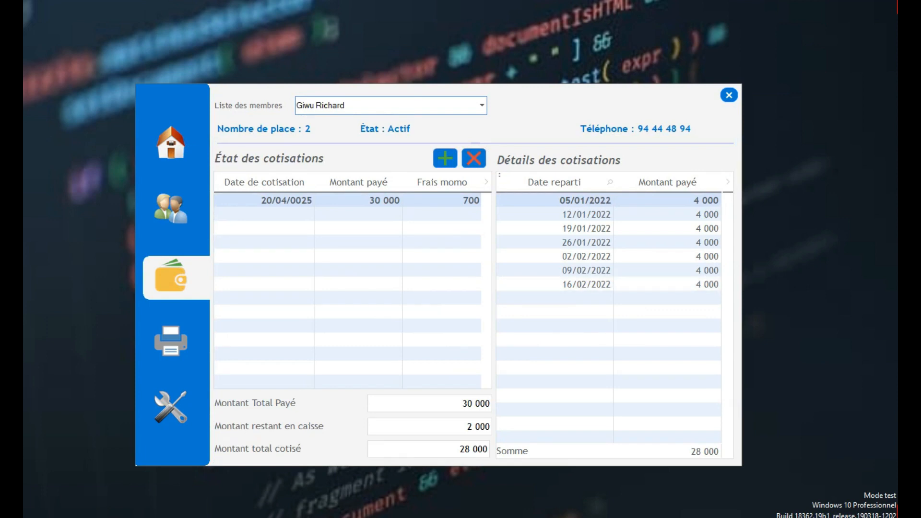
click(171, 142)
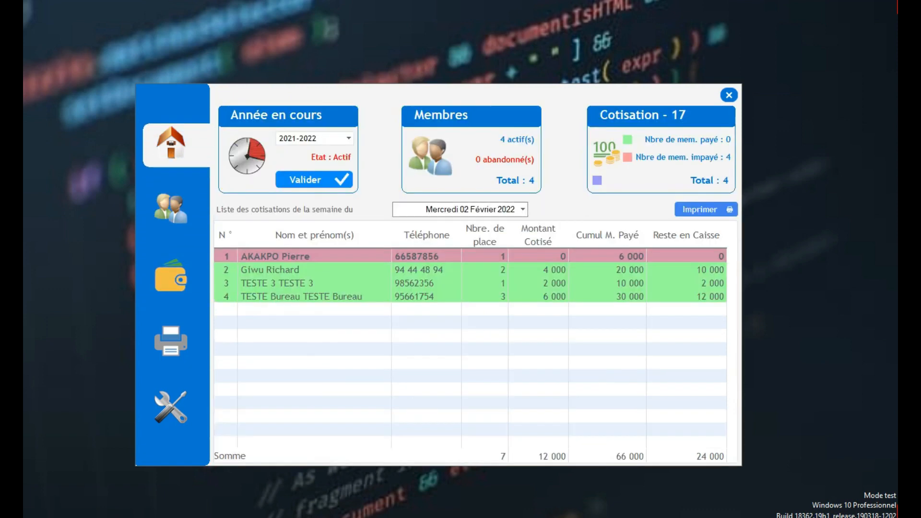
- View the week of 16 Février 2022, then 09 Février 2022, selecting a member row each time
click(523, 210)
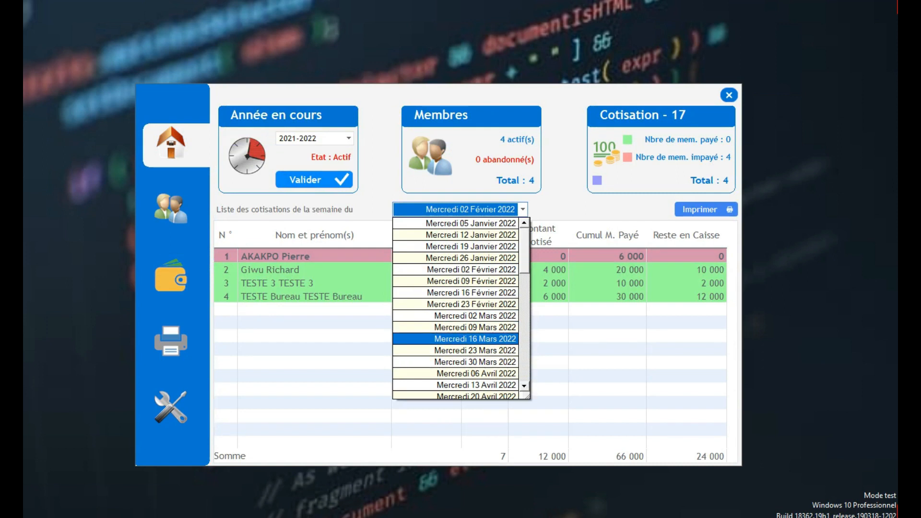
click(472, 292)
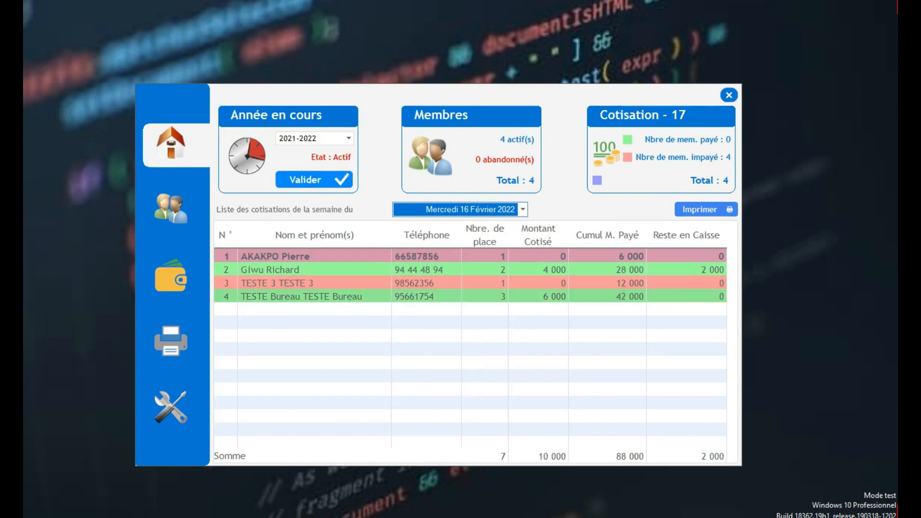
click(460, 270)
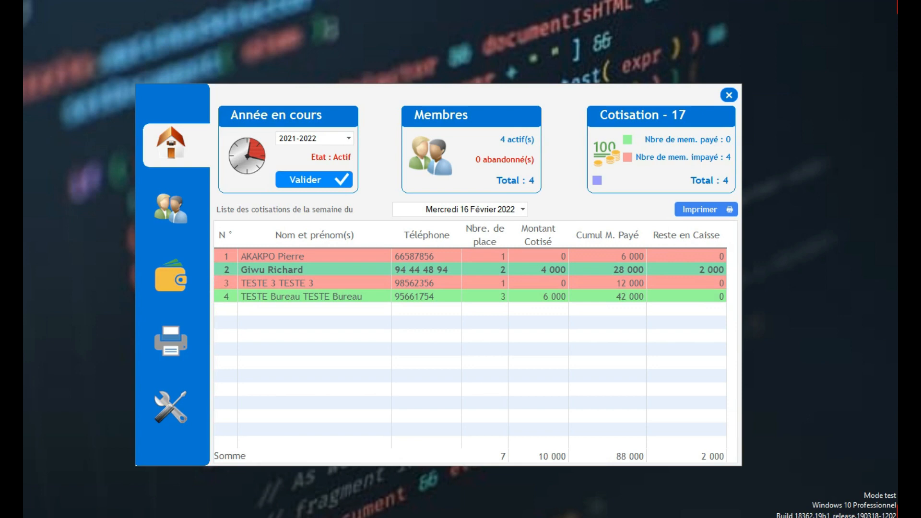
click(523, 209)
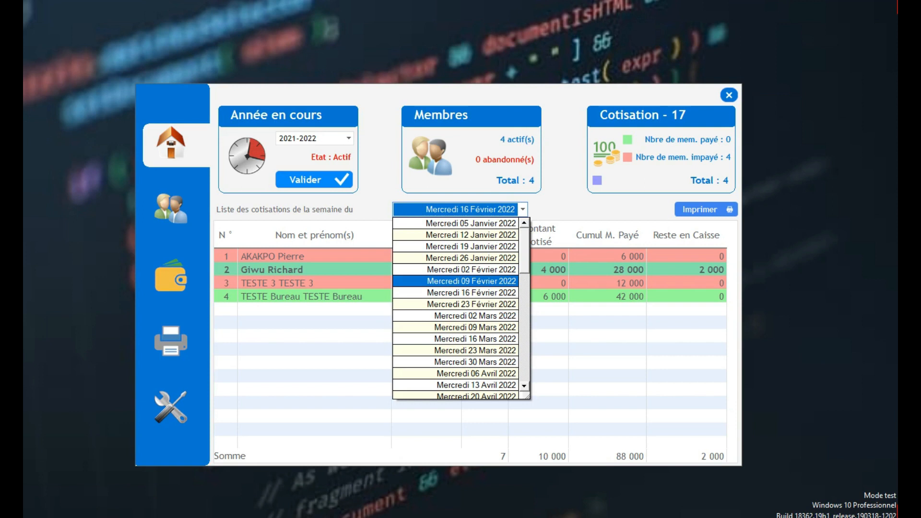
click(471, 281)
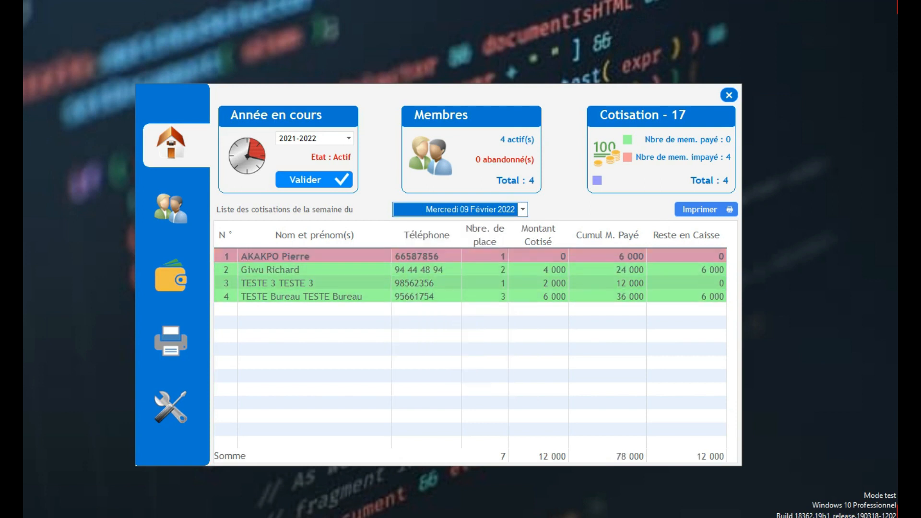
click(471, 270)
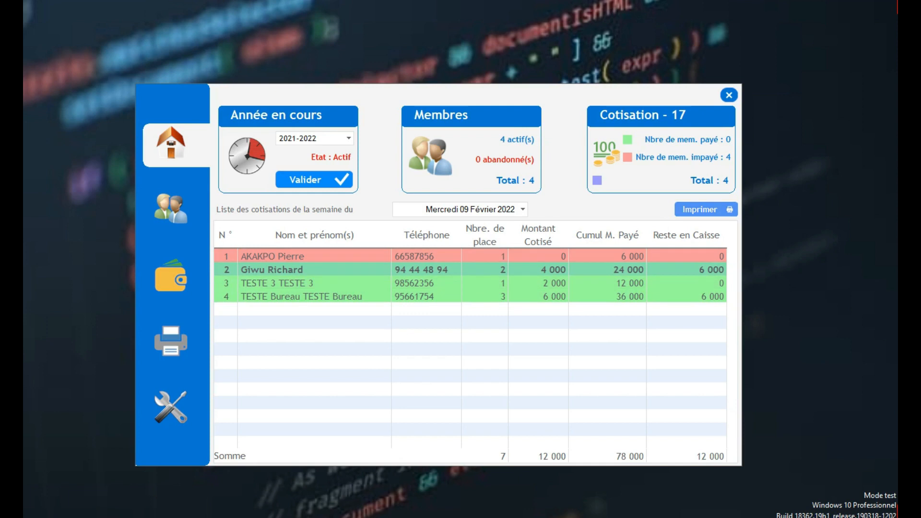
- Preview the 09 Février 2022 weekly report full-screen, review it, and close the preview
click(705, 210)
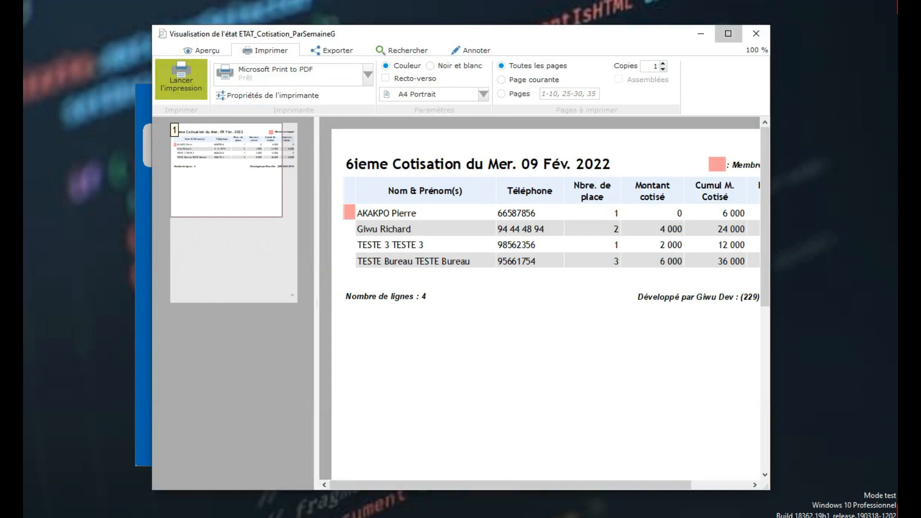
click(728, 33)
scroll(539, 301, down, 4)
scroll(539, 301, up, 4)
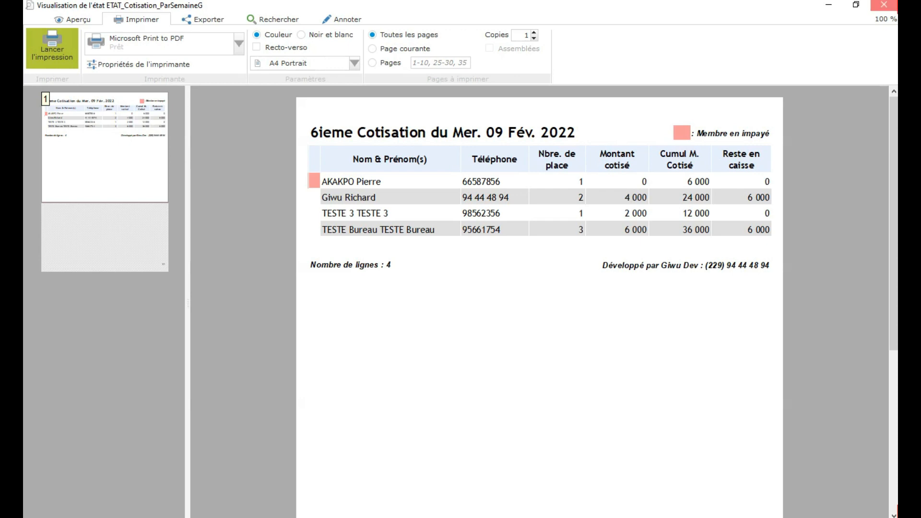
click(884, 5)
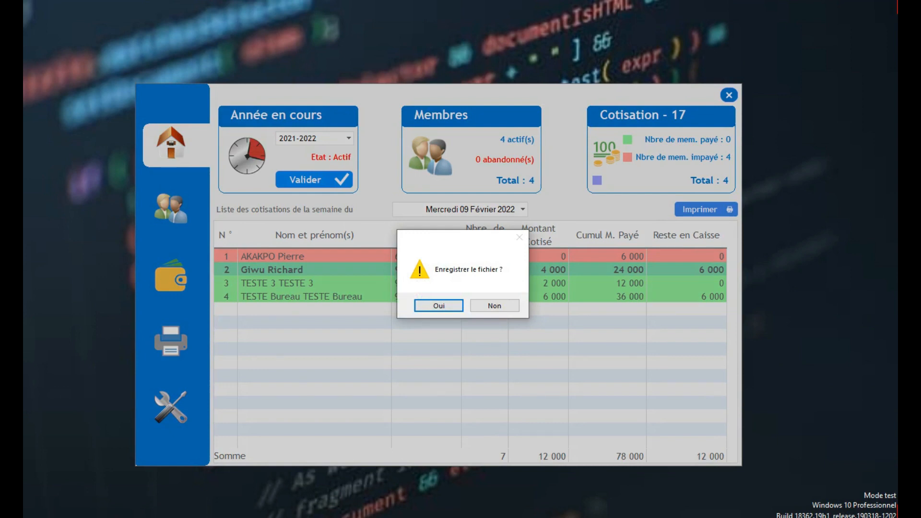
- Confirm saving the weekly report and browse to Disque local (I:)
click(439, 306)
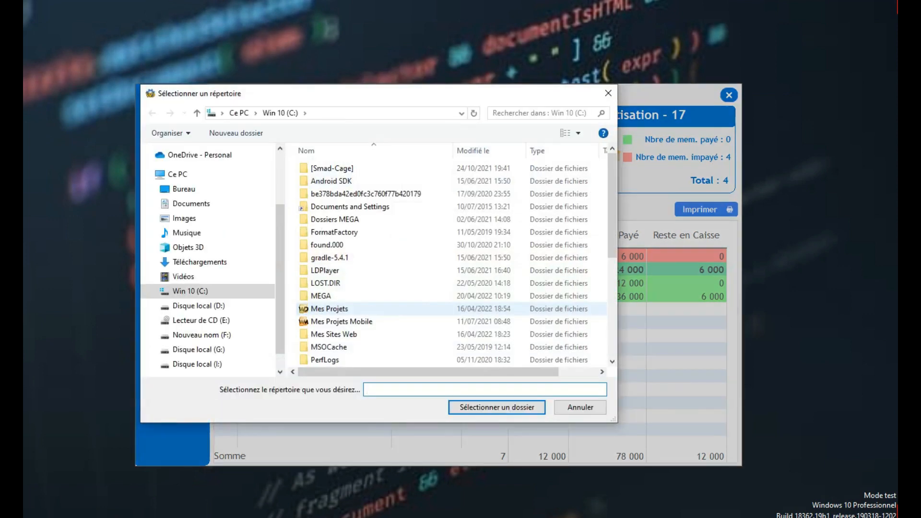
drag(280, 268, 280, 286)
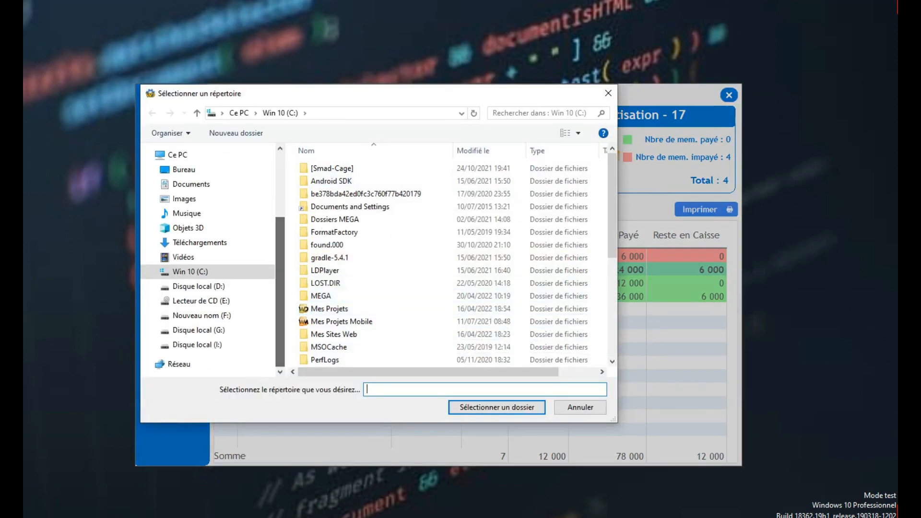
click(197, 345)
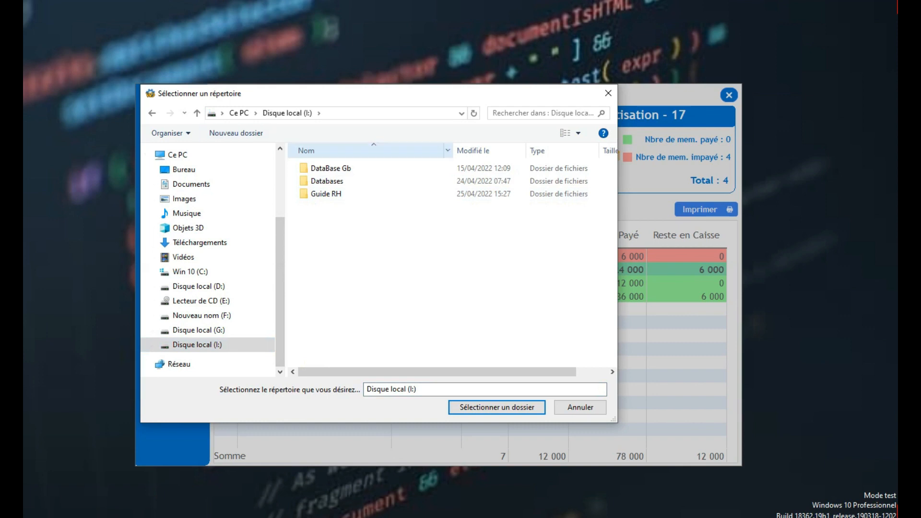
- Create a new folder named MES ETATS on Disque local (I:) and choose it as the save location
click(236, 133)
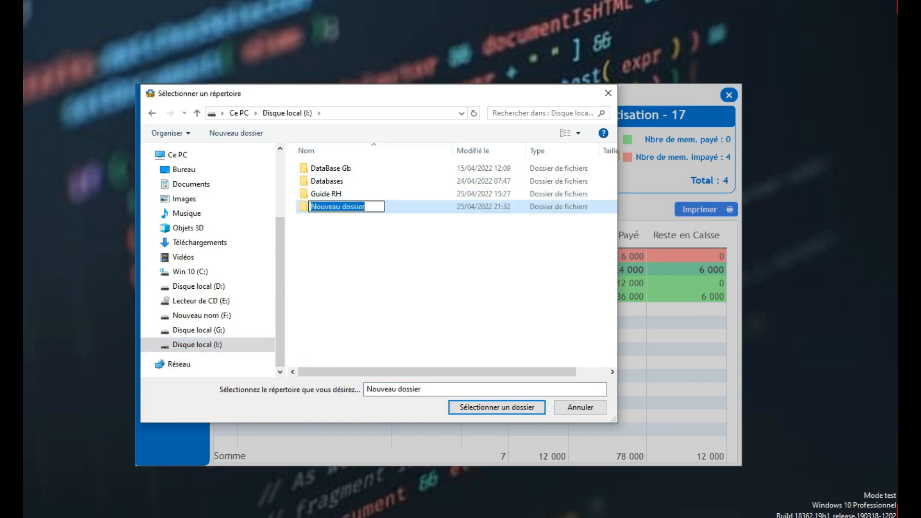
text(MES)
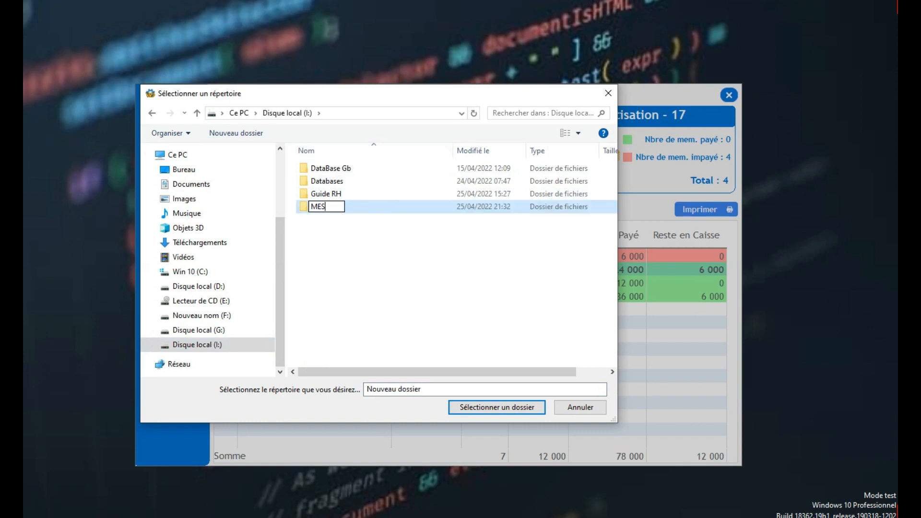
text( ETATS)
key(Return)
key(Return)
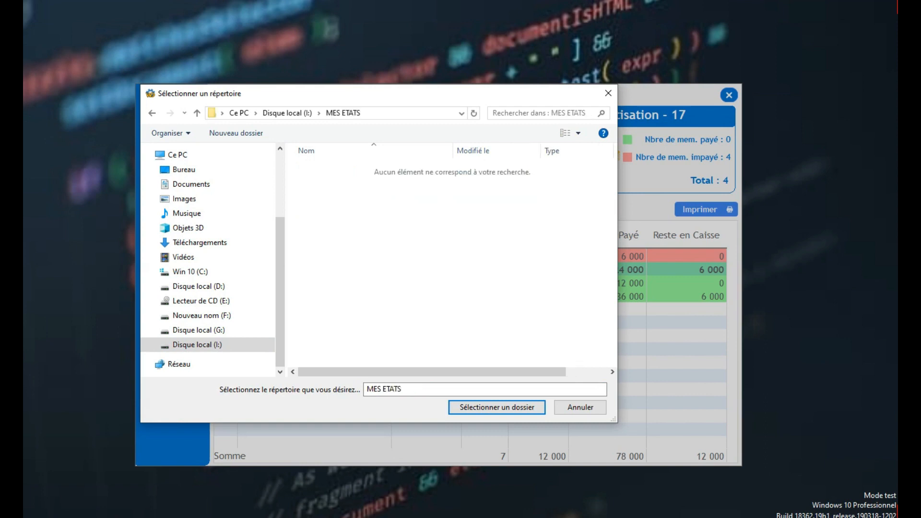
key(Return)
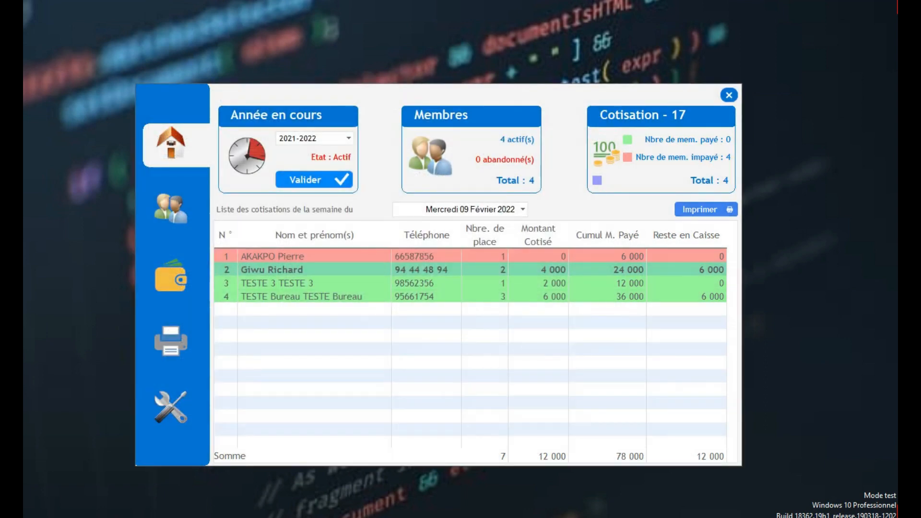
key(super+e)
- Open 20220425213300273.pdf from the MES ETATS folder on Disque local (I:) in File Explorer
click(60, 218)
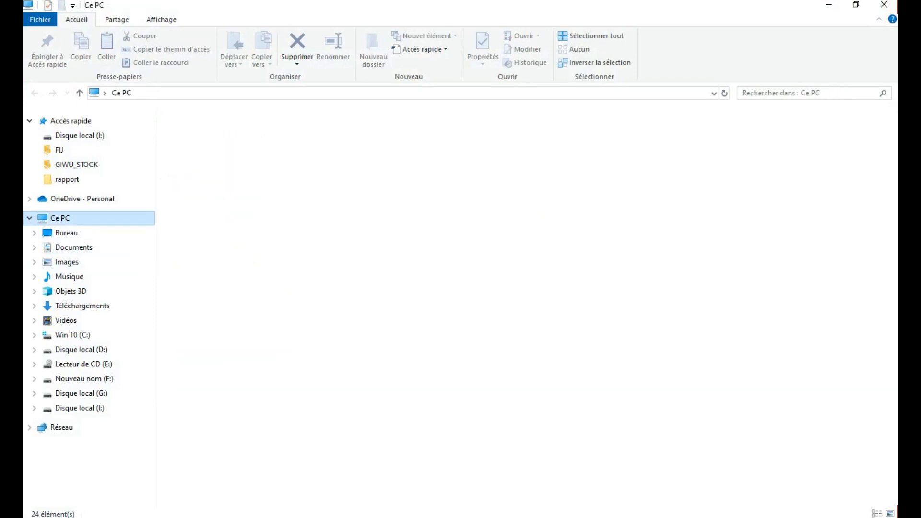
double_click(551, 190)
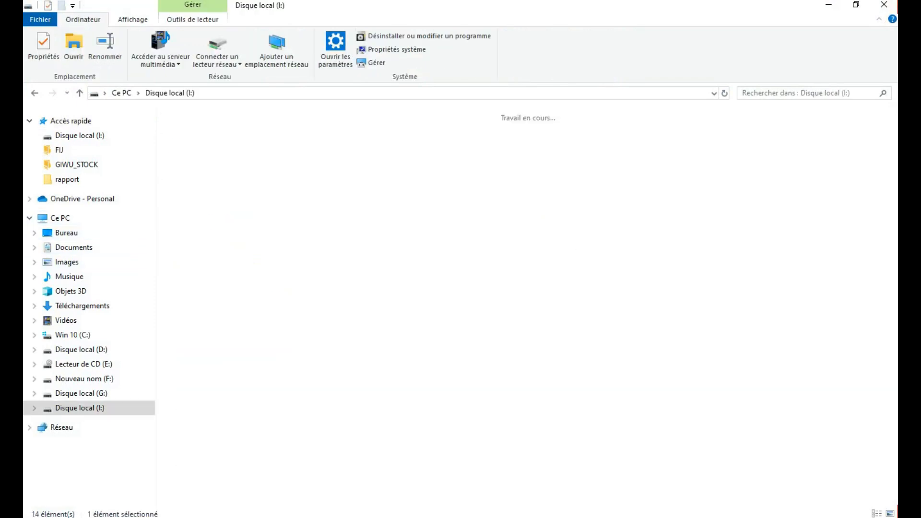
double_click(445, 148)
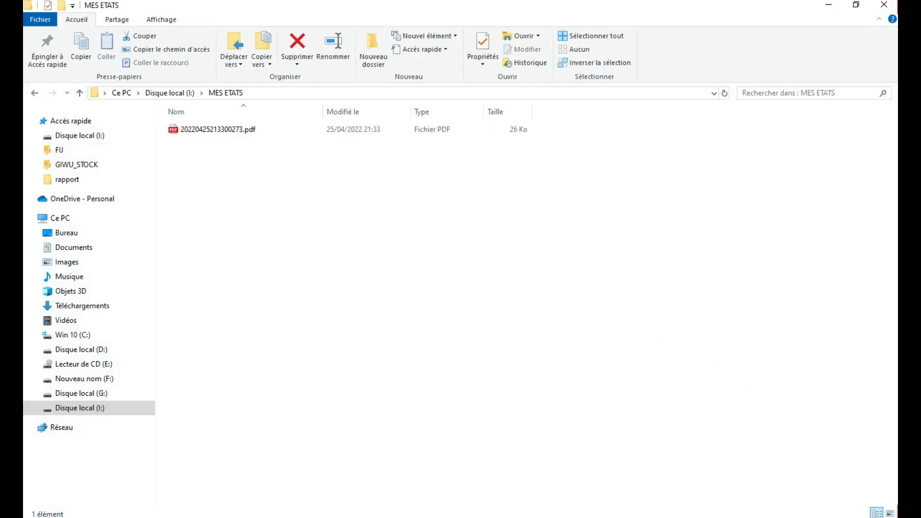
click(218, 129)
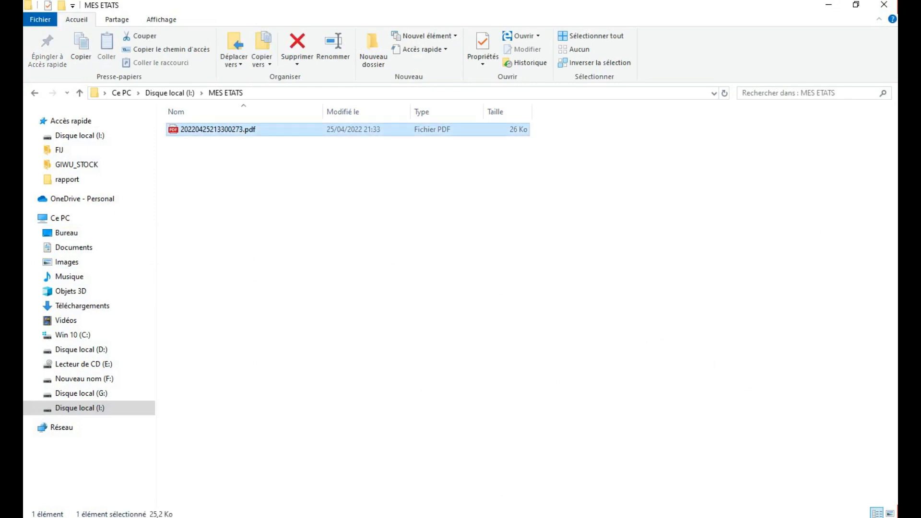
key(Return)
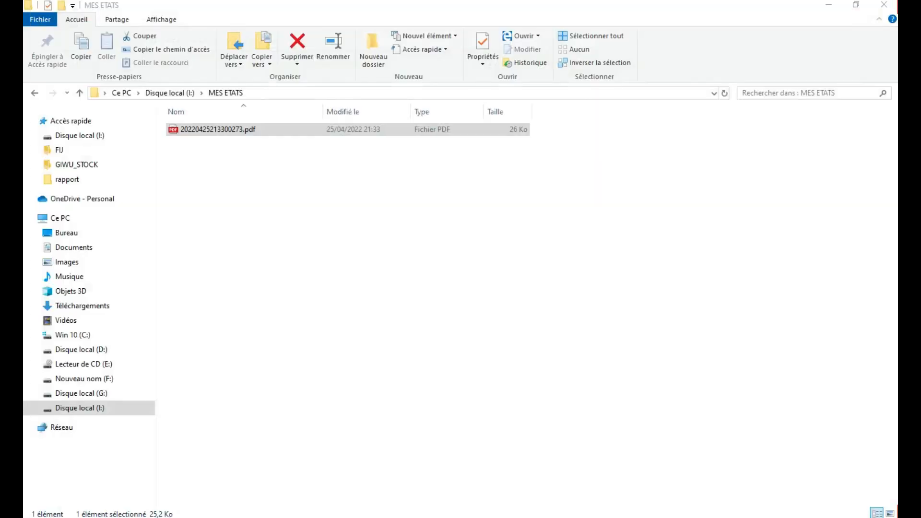
- Close the Edge report view and the File Explorer window to get back to Giwu Dev
click(885, 8)
click(710, 231)
click(884, 5)
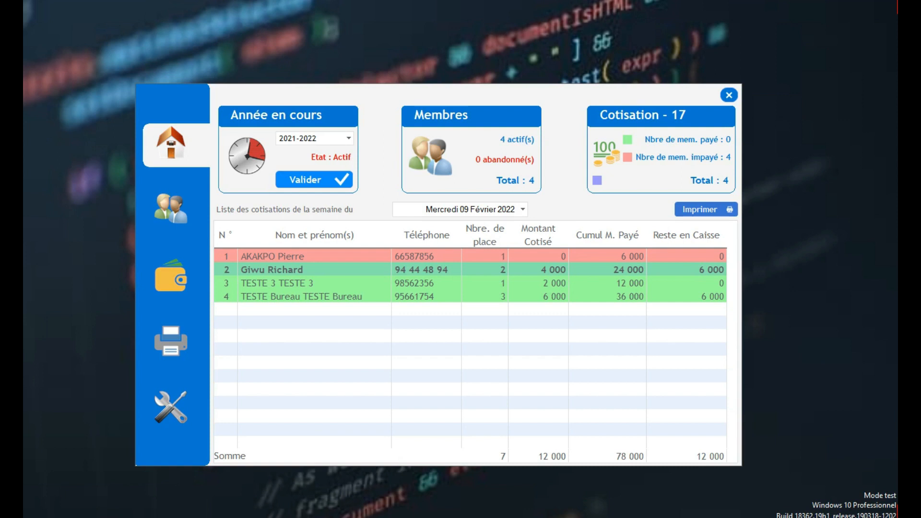
- Switch the dashboard to the week of Mercredi 27 Avril 2022, then go to the contributions page
click(523, 210)
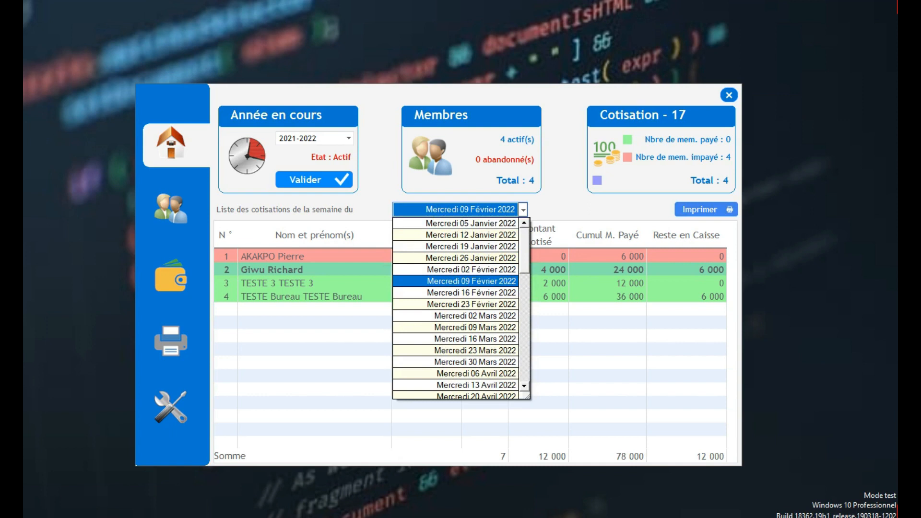
drag(525, 263, 524, 269)
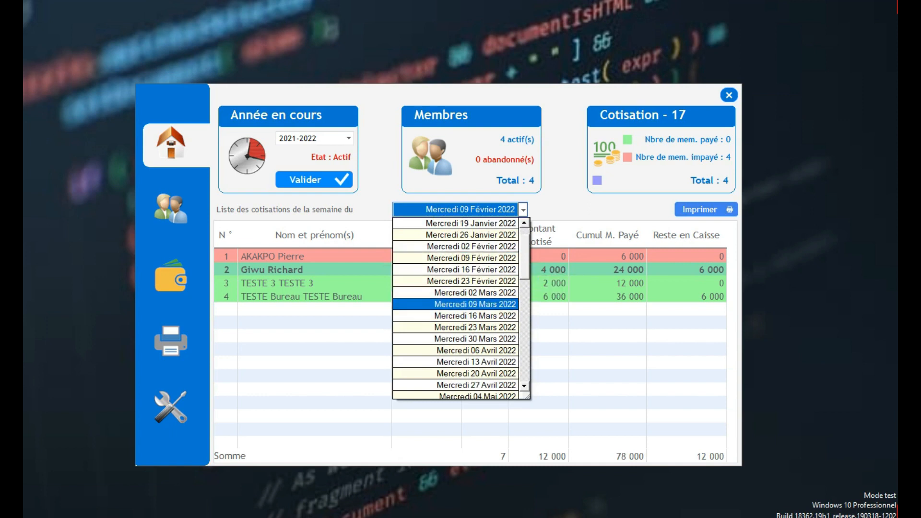
click(477, 385)
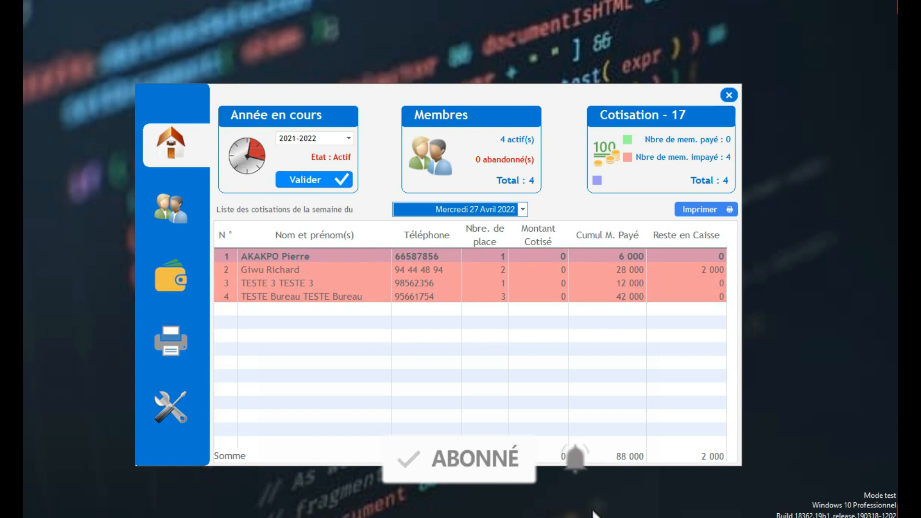
click(170, 278)
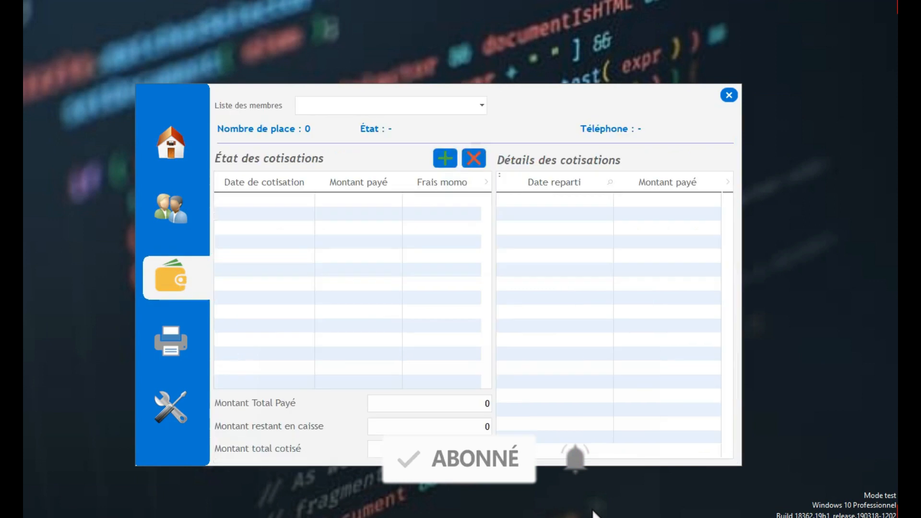
- Record a 50 000 contribution (700 momo fee) for the second member, then return to the dashboard
click(391, 105)
click(374, 121)
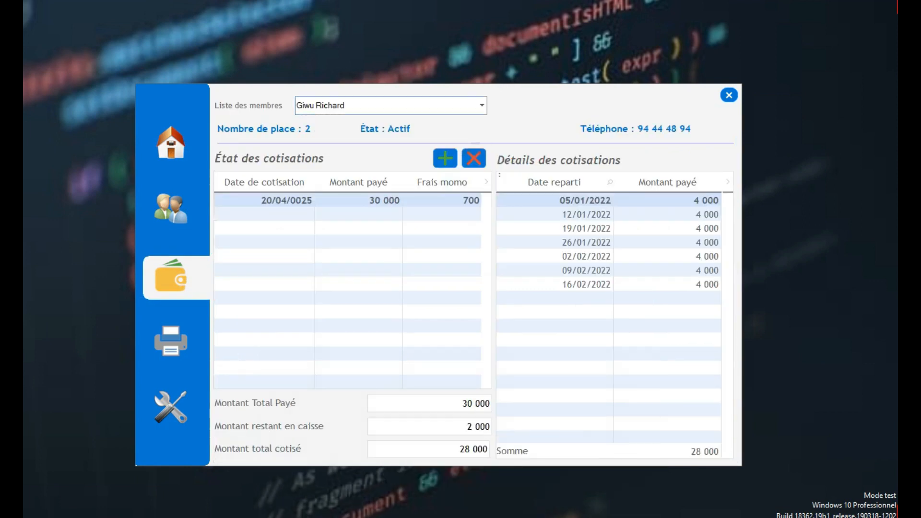
click(445, 158)
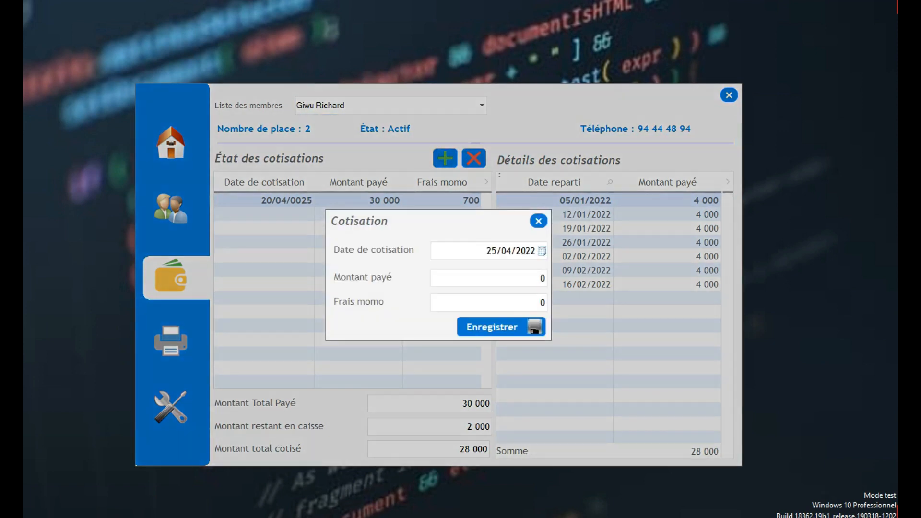
text(50000)
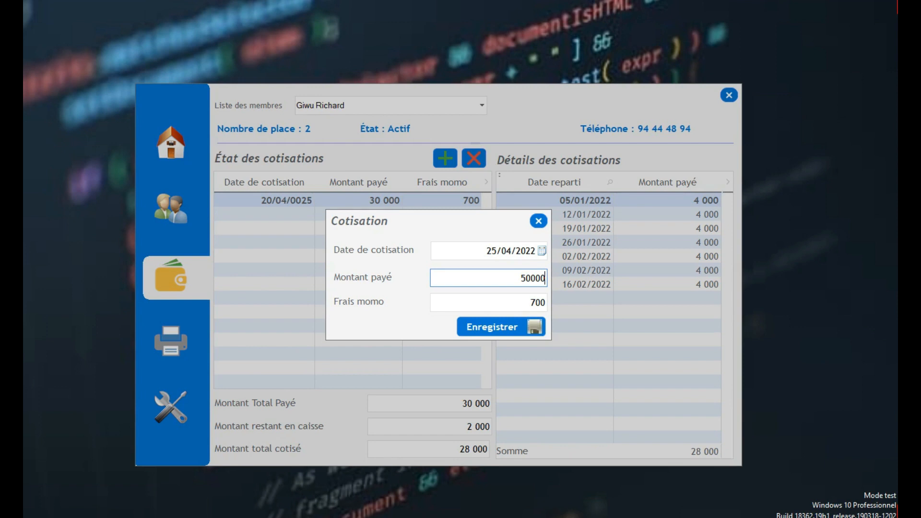
click(533, 327)
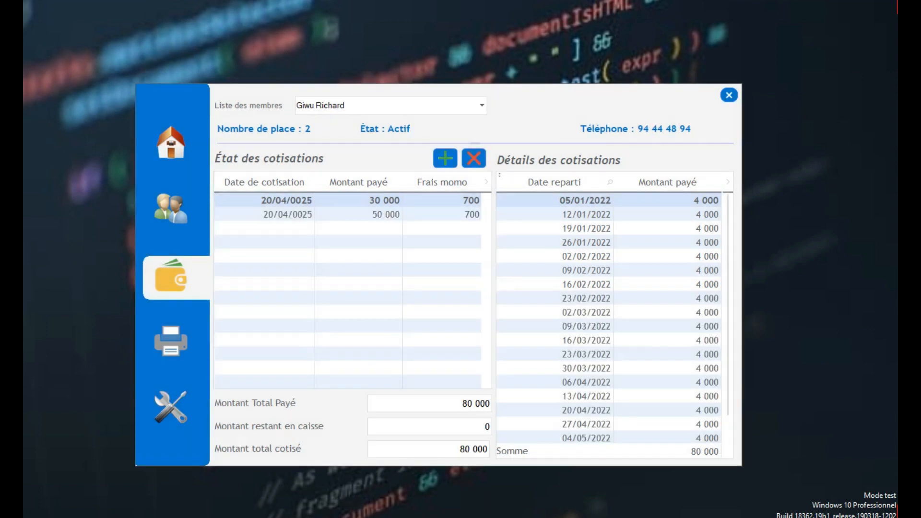
click(171, 143)
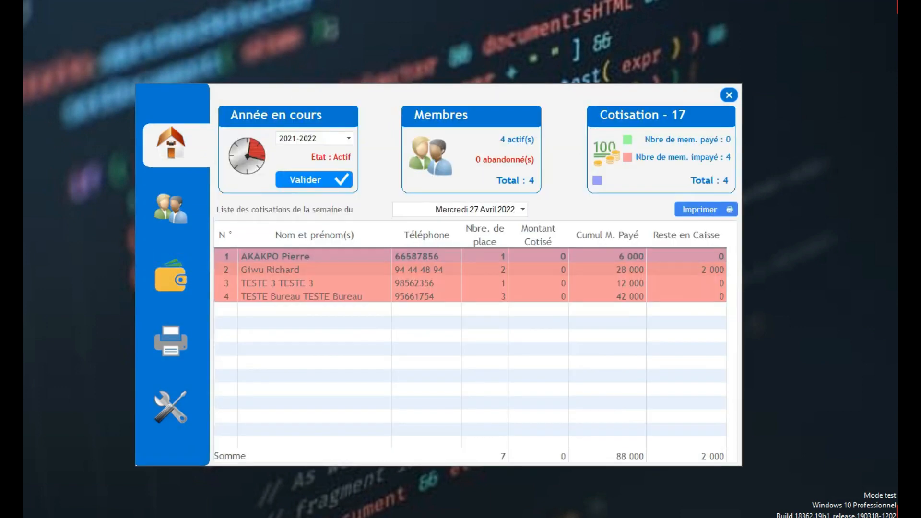
- Change the dashboard week to 03 Août, then to 27 Juillet 2022, and select the second member's row
click(523, 210)
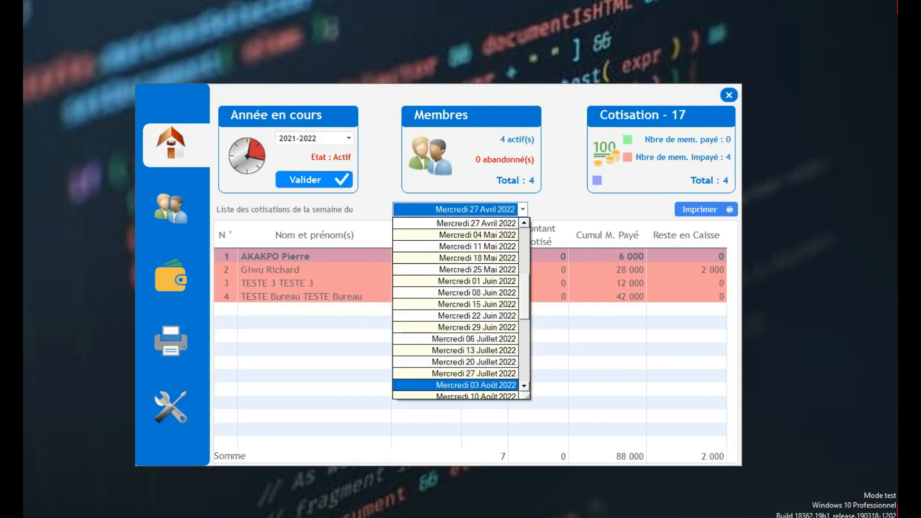
click(460, 385)
click(523, 209)
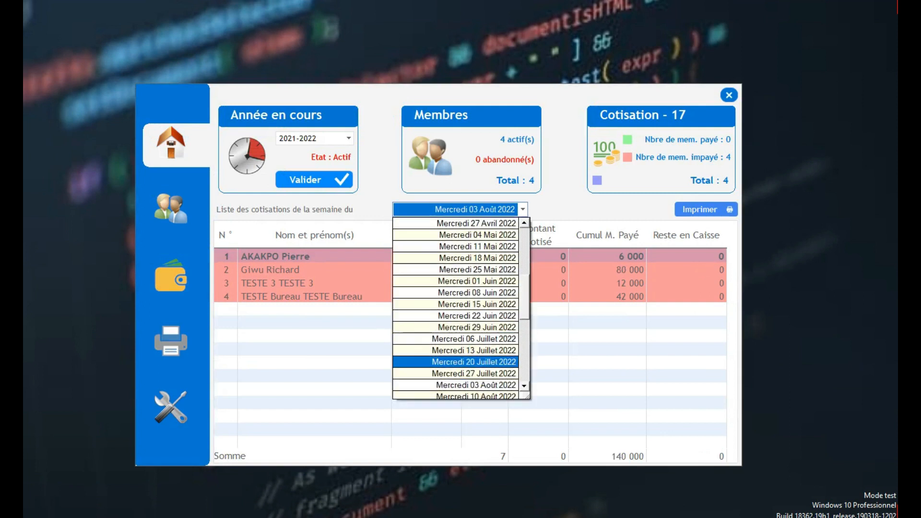
click(460, 374)
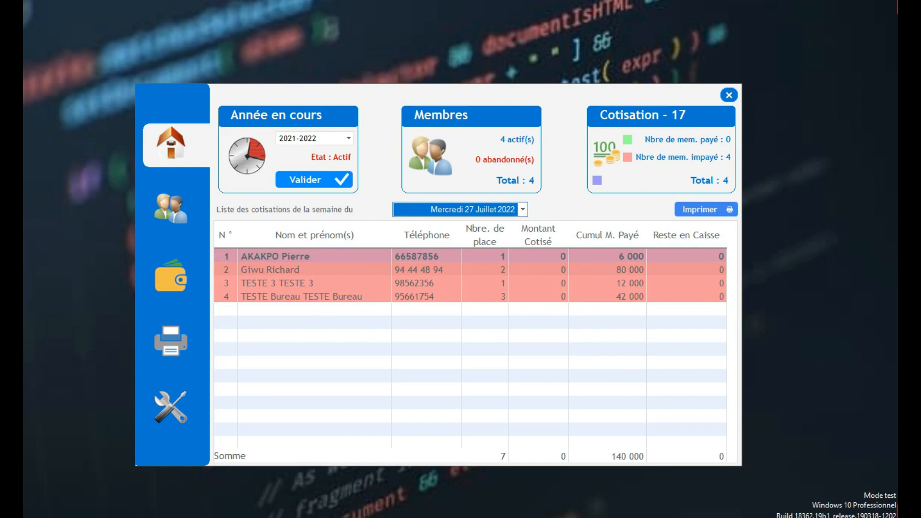
click(470, 269)
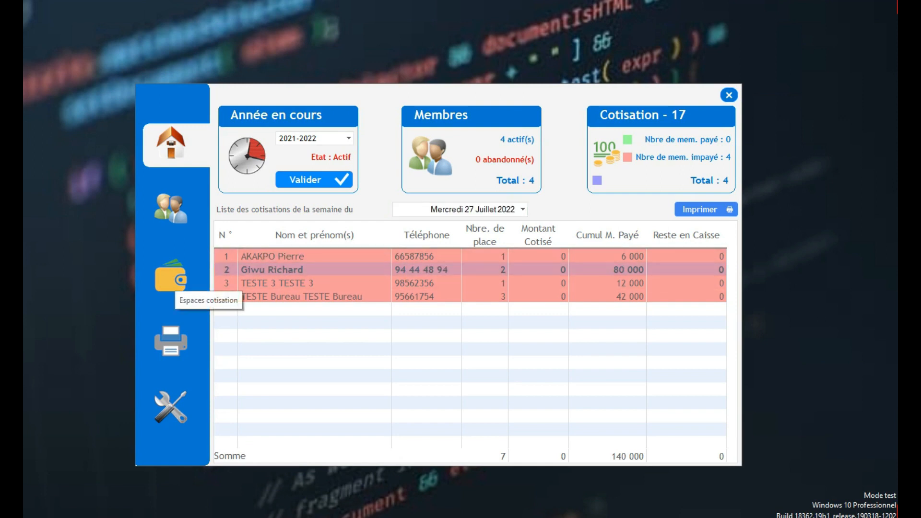
- Review the second member's 50 000 contribution on the contributions page, then return home
click(171, 277)
click(481, 106)
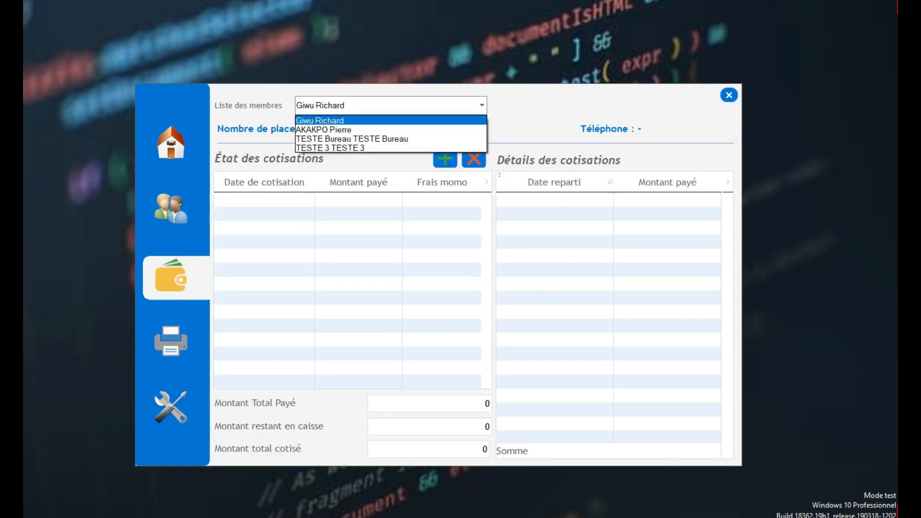
click(391, 120)
scroll(609, 270, down, 1)
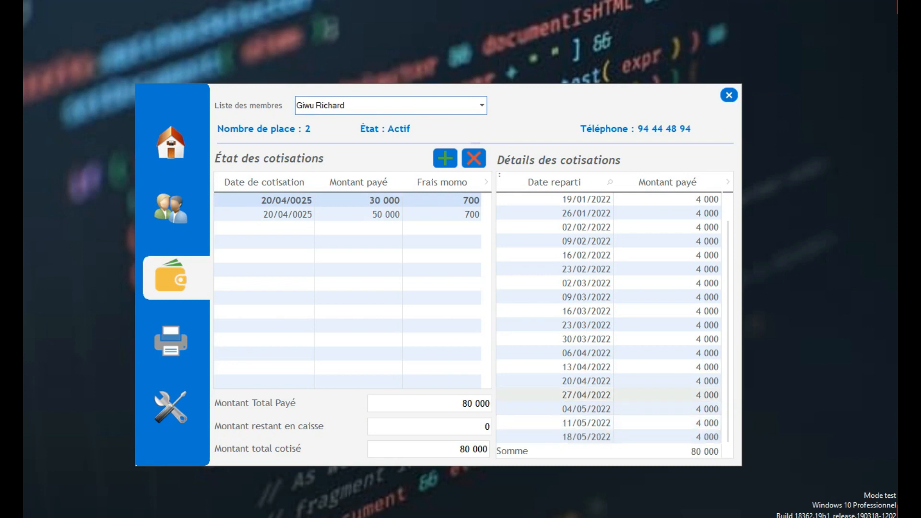
click(383, 215)
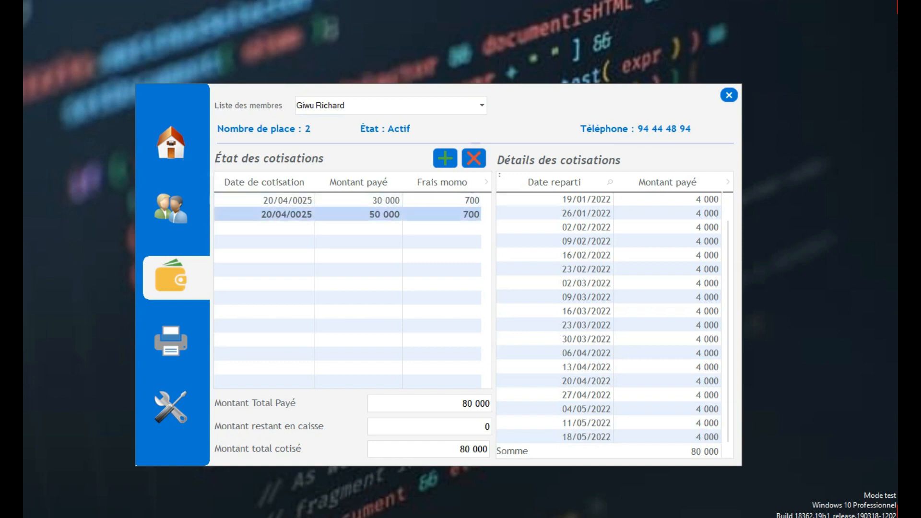
click(171, 144)
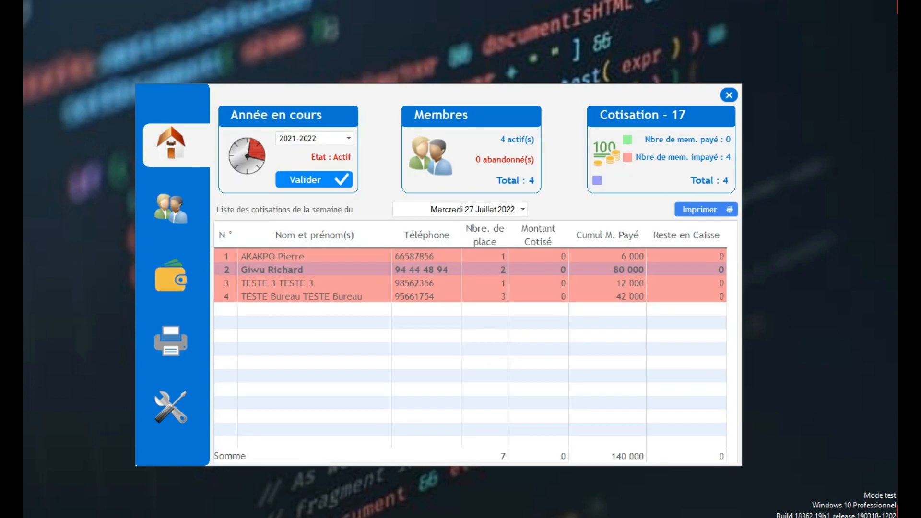
- Switch back to the week of Mercredi 27 Avril 2022 and inspect the third and second member rows
click(523, 209)
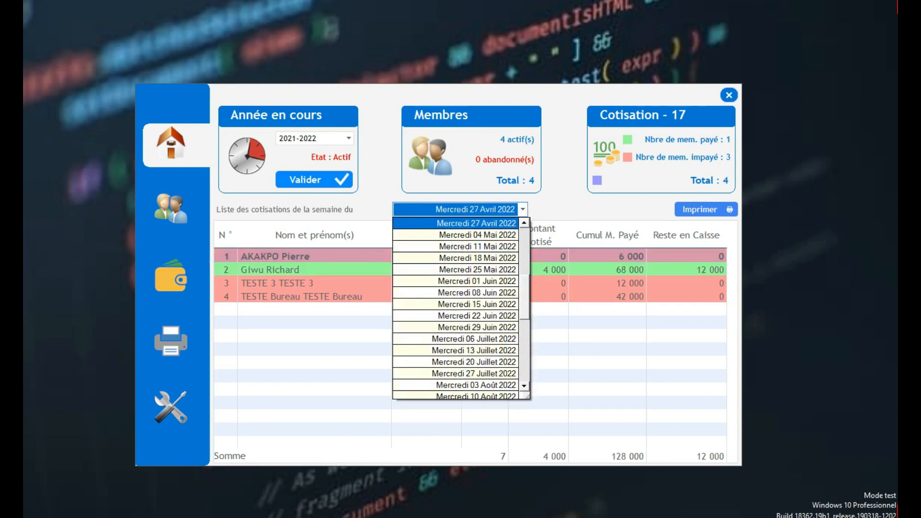
click(479, 224)
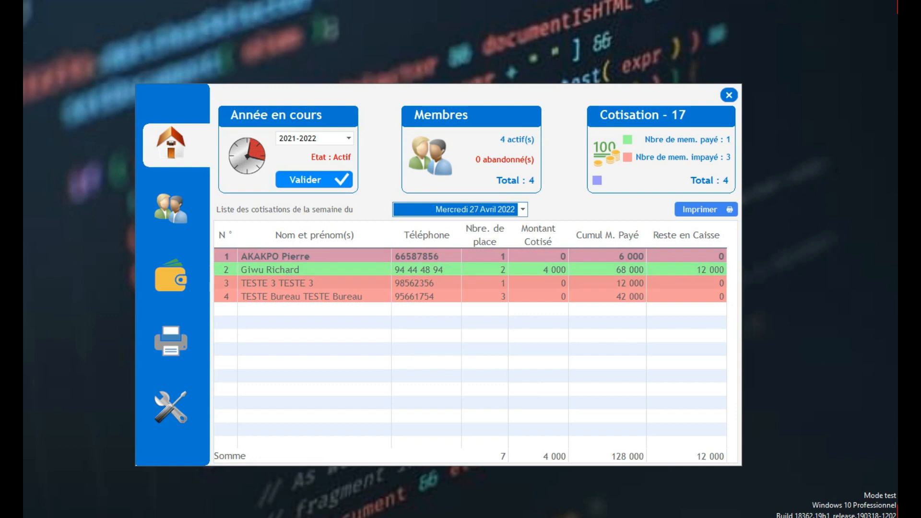
click(470, 283)
click(470, 269)
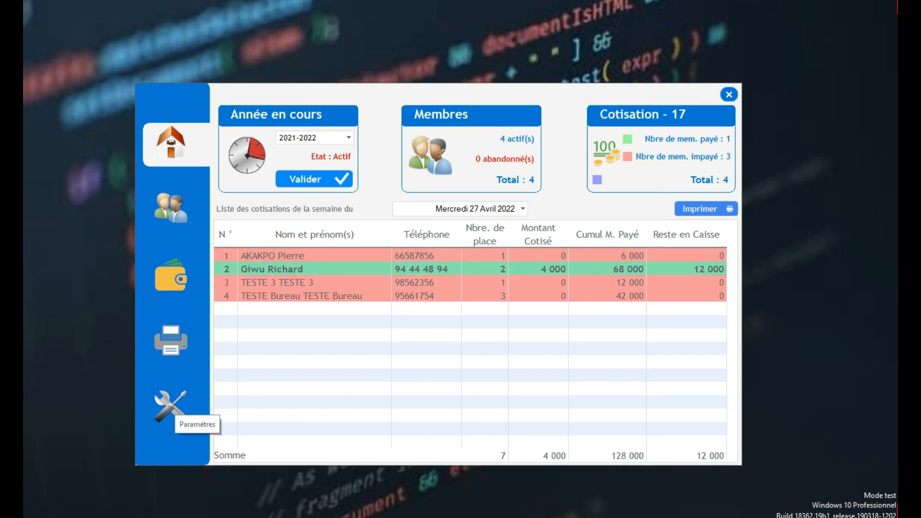
- Pass through the contributions page and home dashboard, then open the Paramètres settings page
click(172, 277)
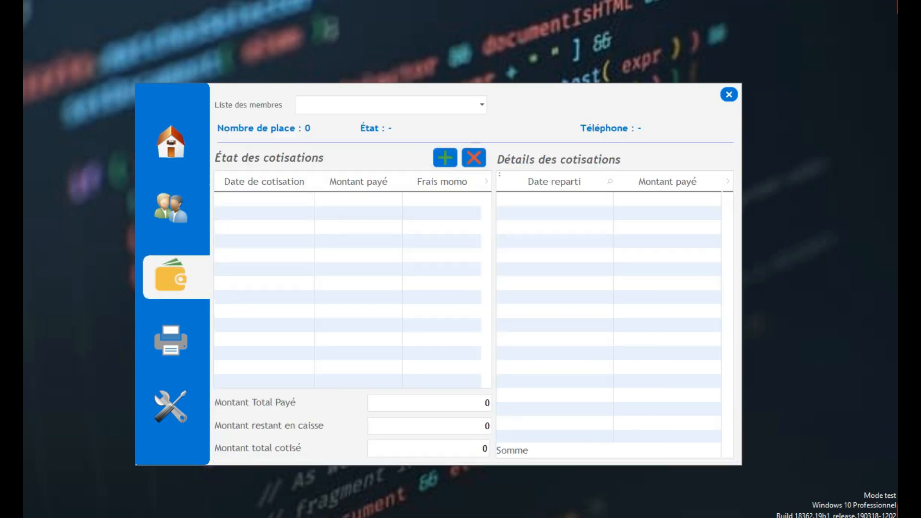
click(171, 143)
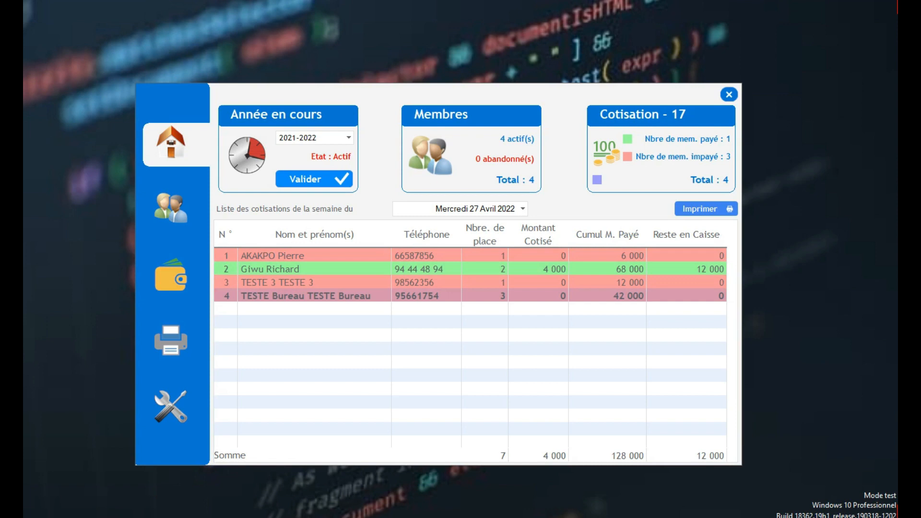
click(171, 407)
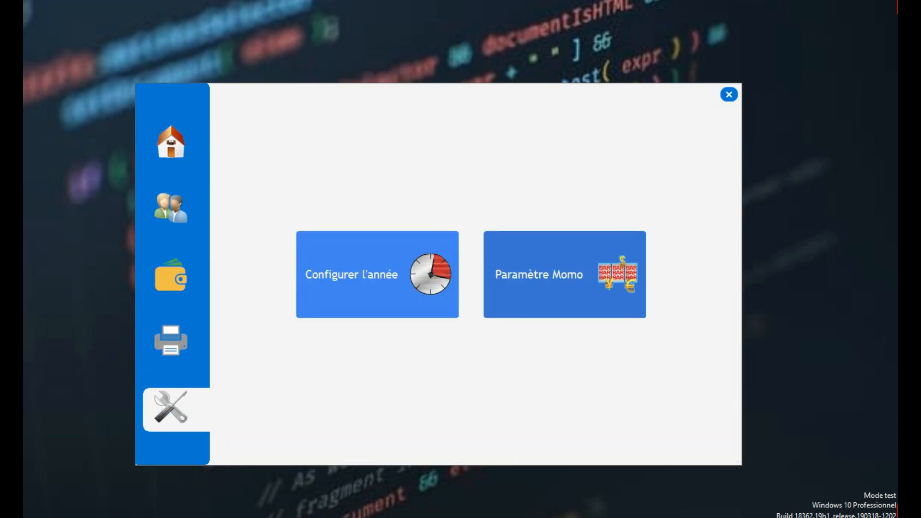
- On the members page, view a member record unchanged and filter the list to Bureau members
click(171, 208)
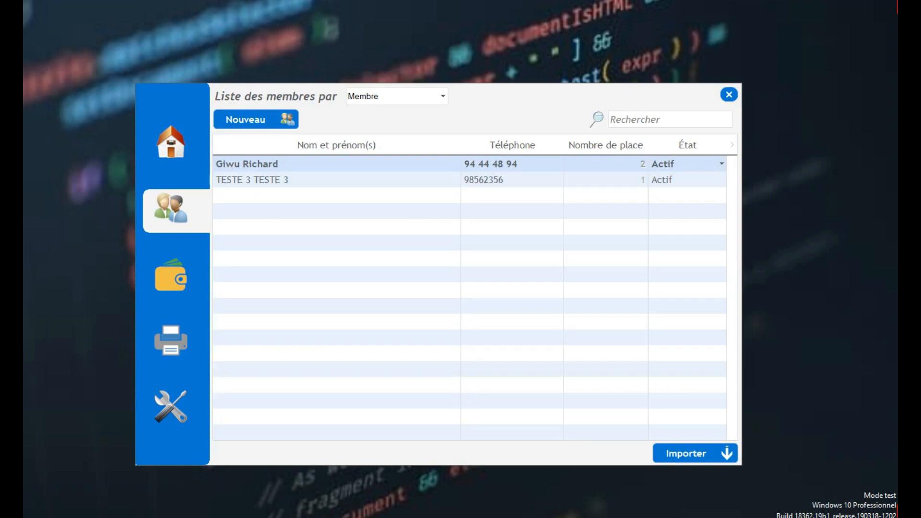
double_click(336, 180)
click(580, 217)
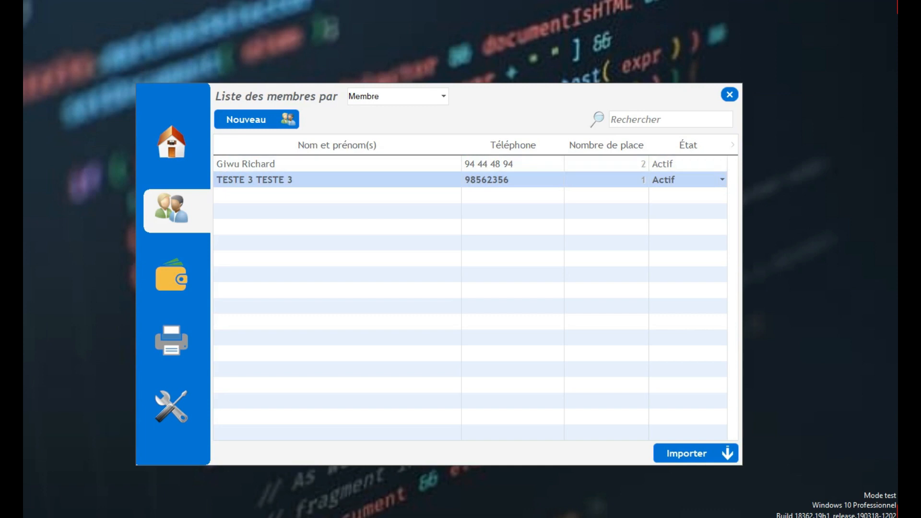
click(422, 97)
click(397, 120)
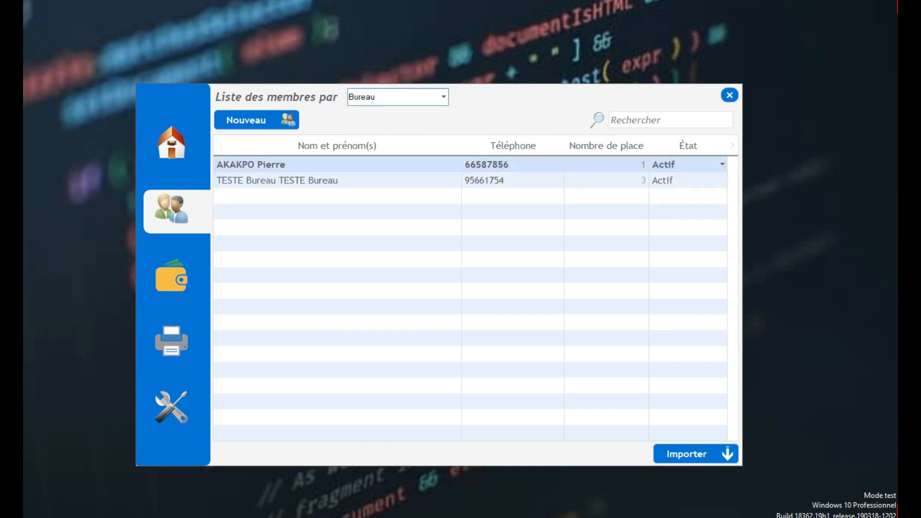
click(397, 180)
click(397, 164)
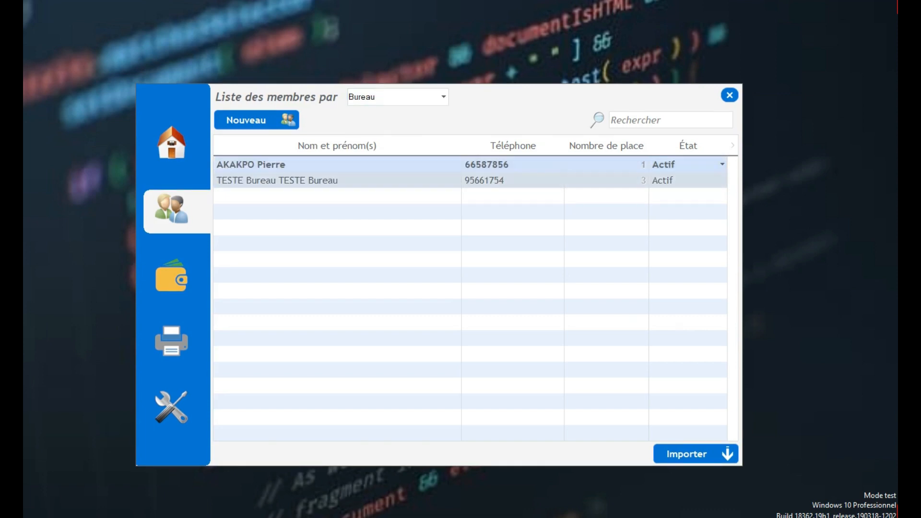
- Pass through the contributions and settings pages back to the 27 Avril 2022 home dashboard
click(171, 276)
click(171, 408)
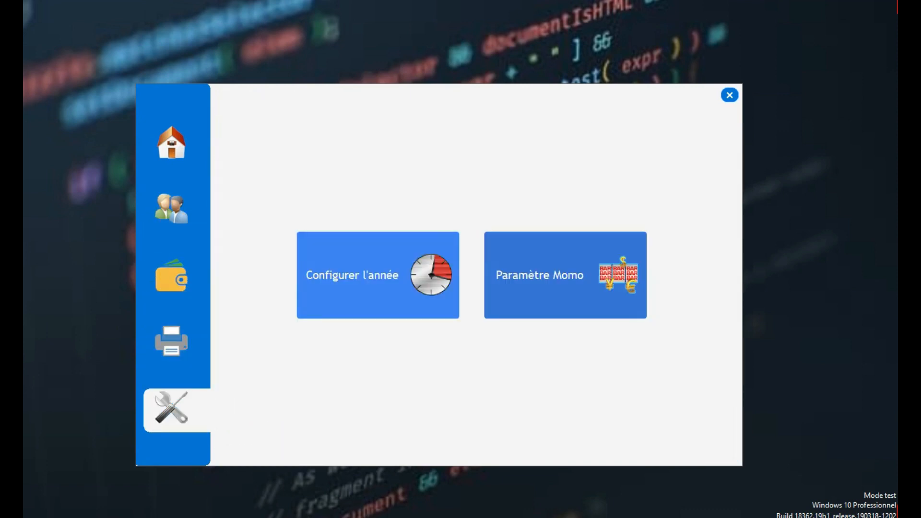
click(172, 143)
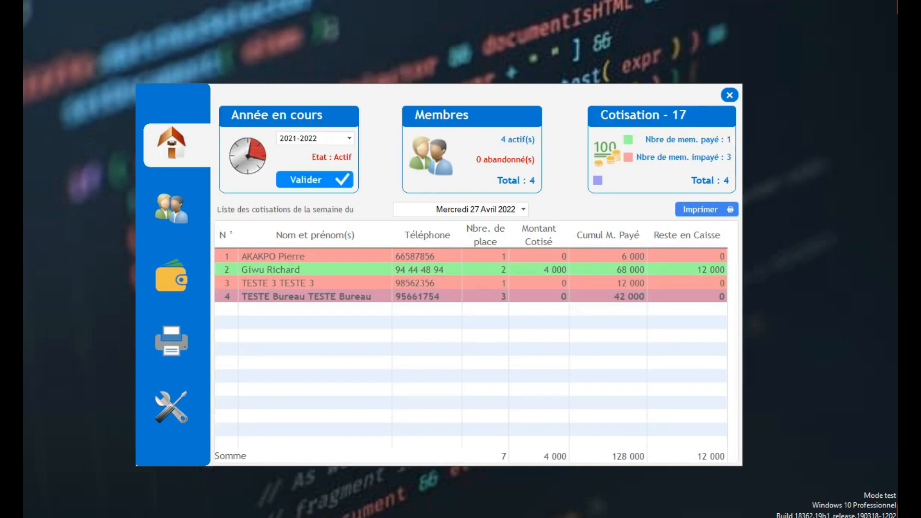